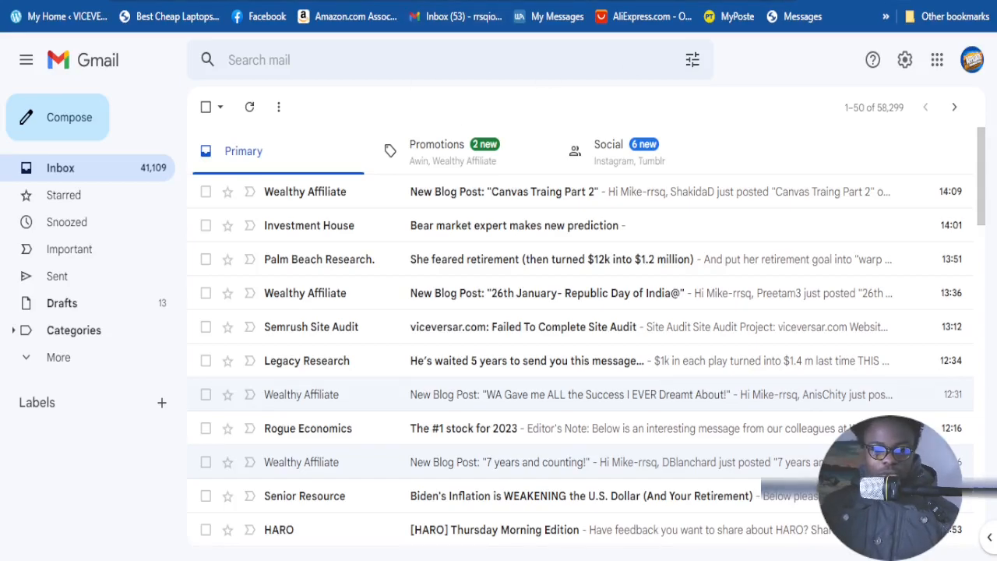
# - Switch to Google AdSense, go to Ads, and open the ad settings for easytechguide.com
pyautogui.click(389, 1)
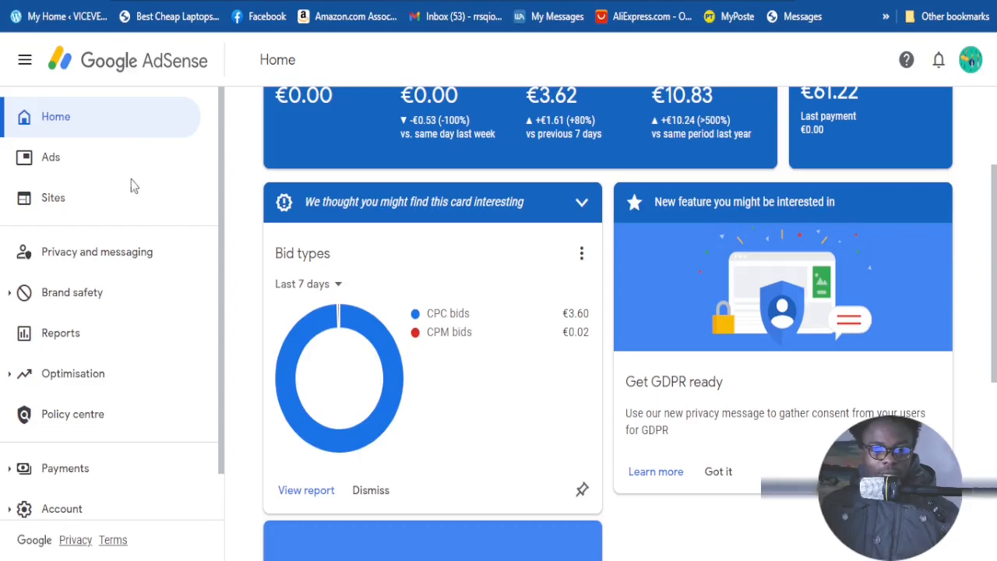
pyautogui.click(52, 159)
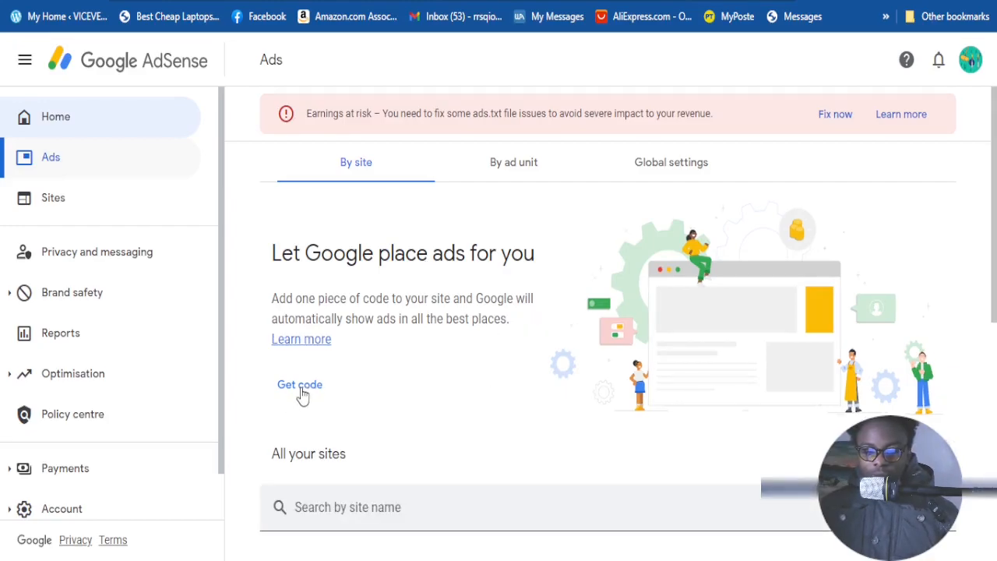
pyautogui.scroll(-3, 315, 395)
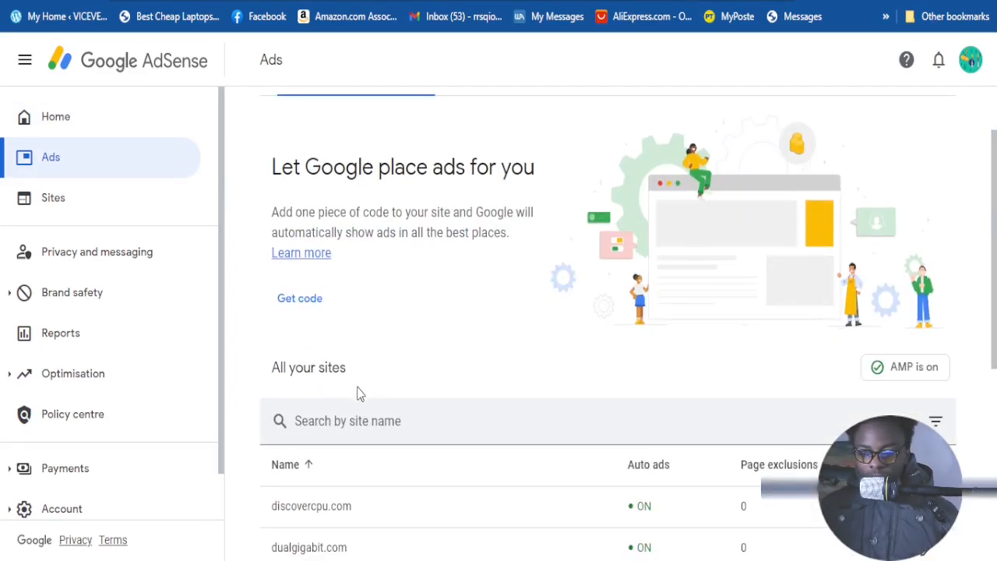
pyautogui.scroll(-1, 656, 462)
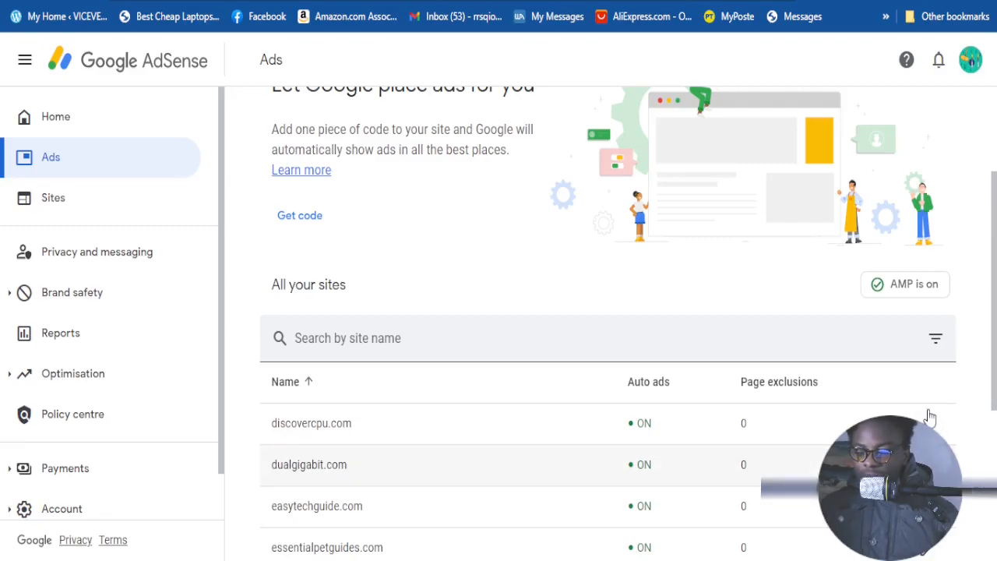
pyautogui.scroll(-1, 929, 416)
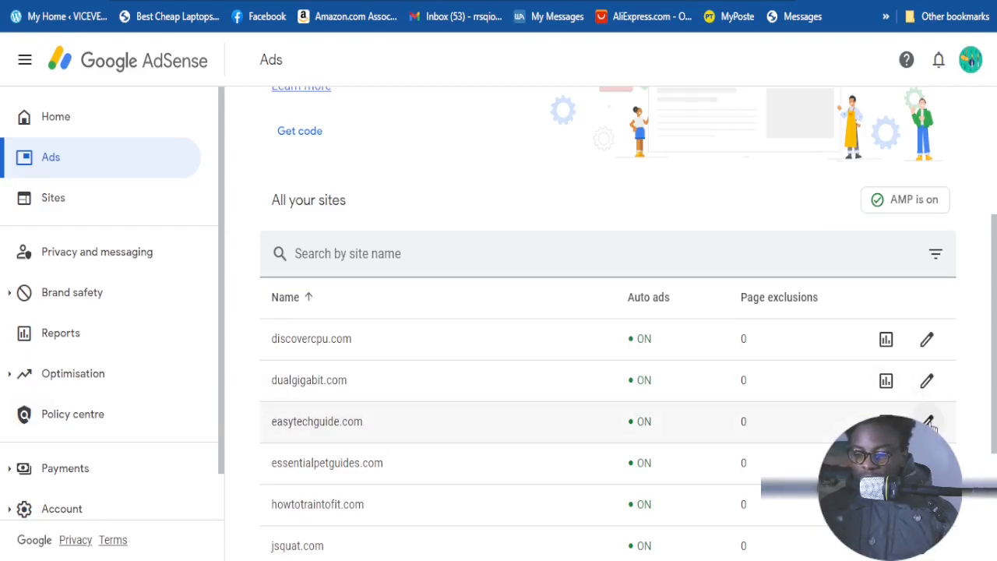
pyautogui.click(929, 422)
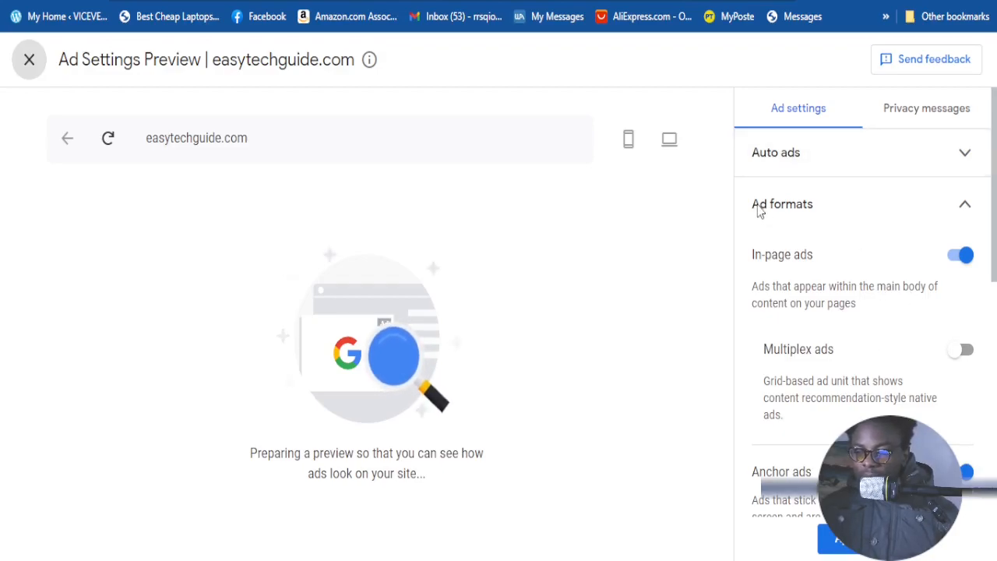
# - Review the available ad formats, and turn Vignette ads off and back on
pyautogui.scroll(-1, 759, 211)
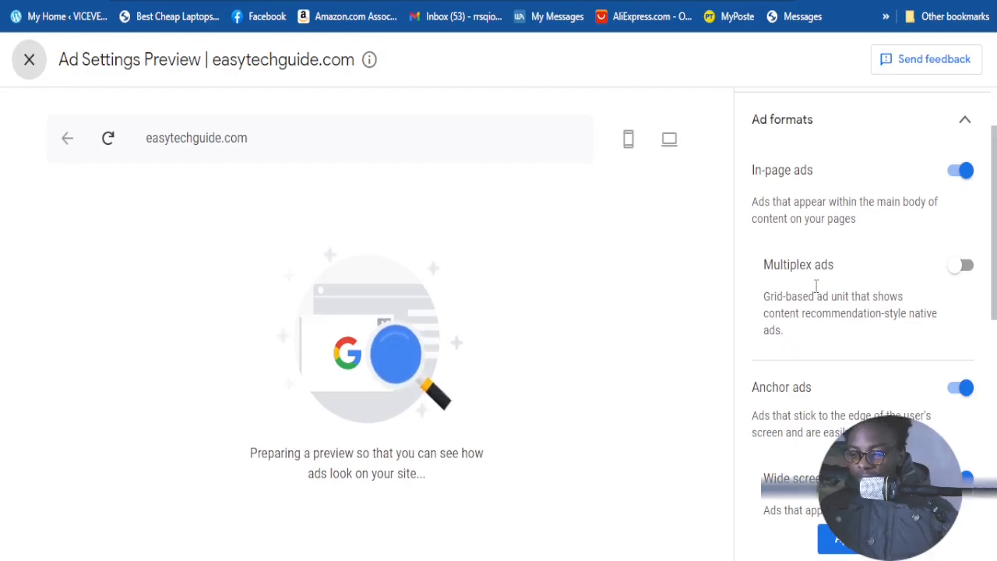
pyautogui.scroll(-1, 964, 188)
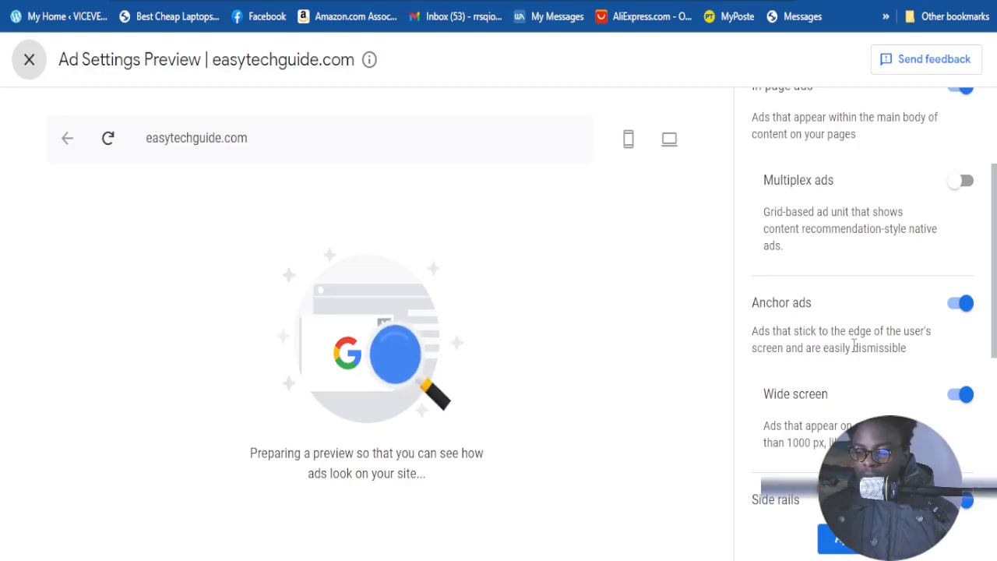
pyautogui.scroll(-2, 843, 350)
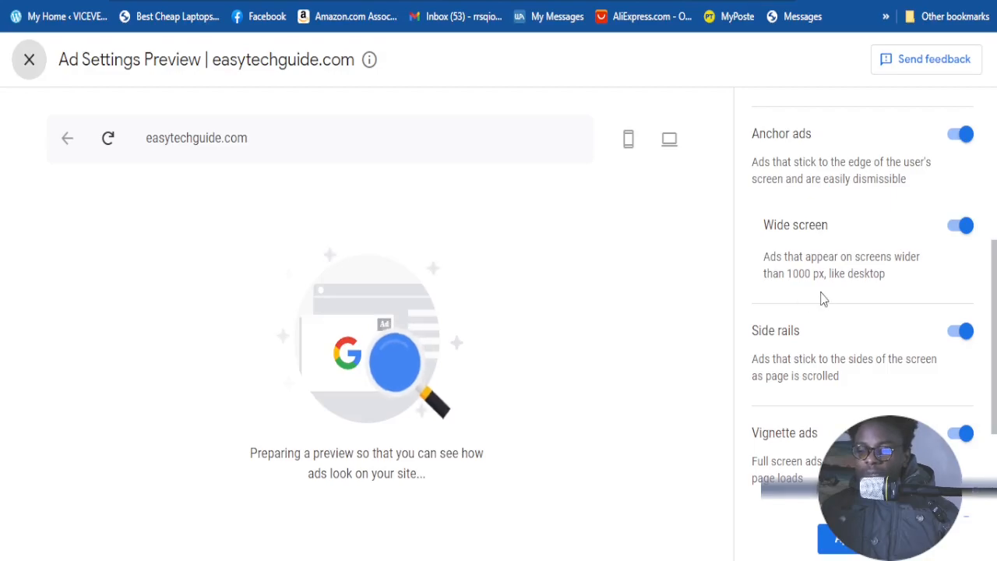
pyautogui.scroll(-2, 841, 347)
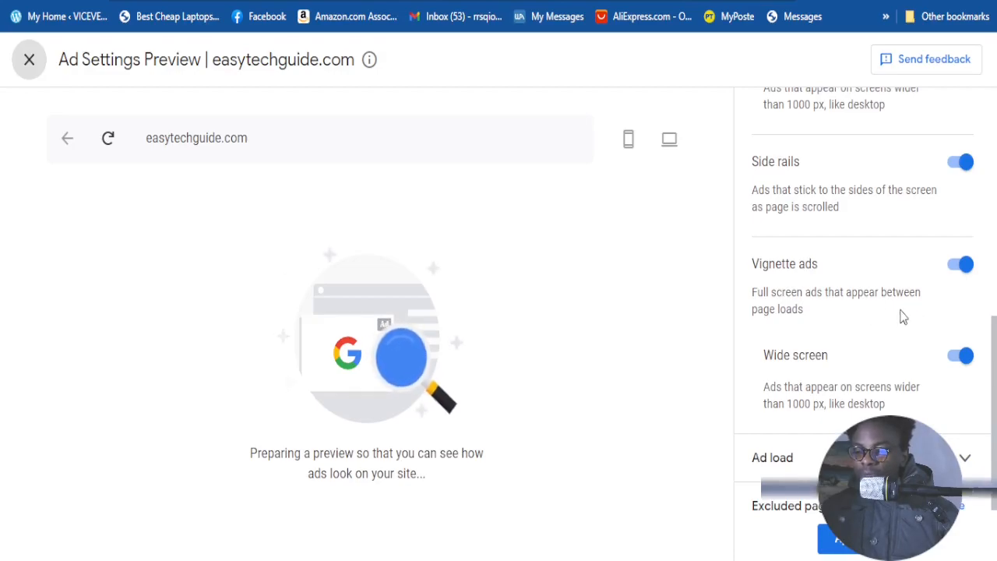
pyautogui.scroll(-1, 783, 383)
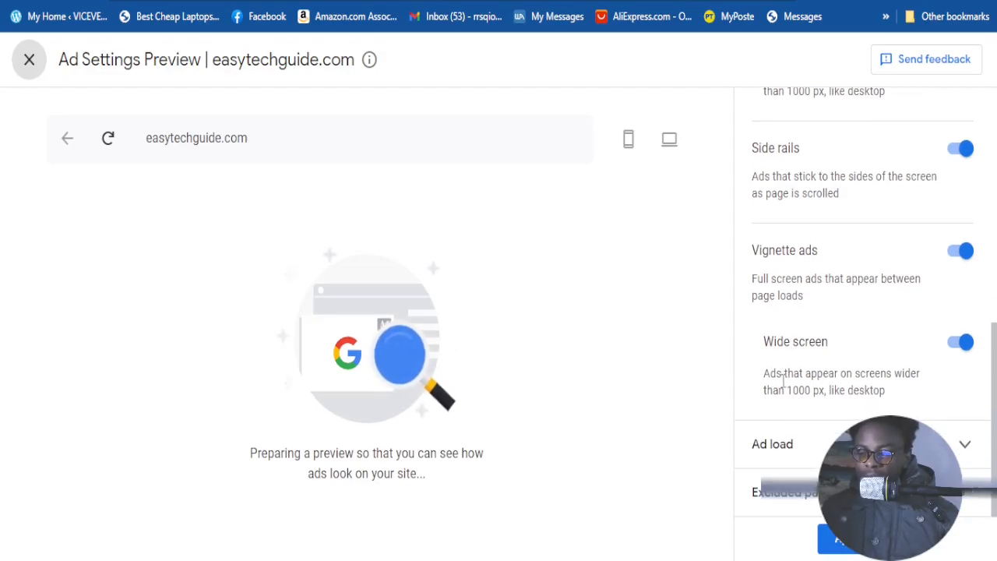
pyautogui.click(959, 259)
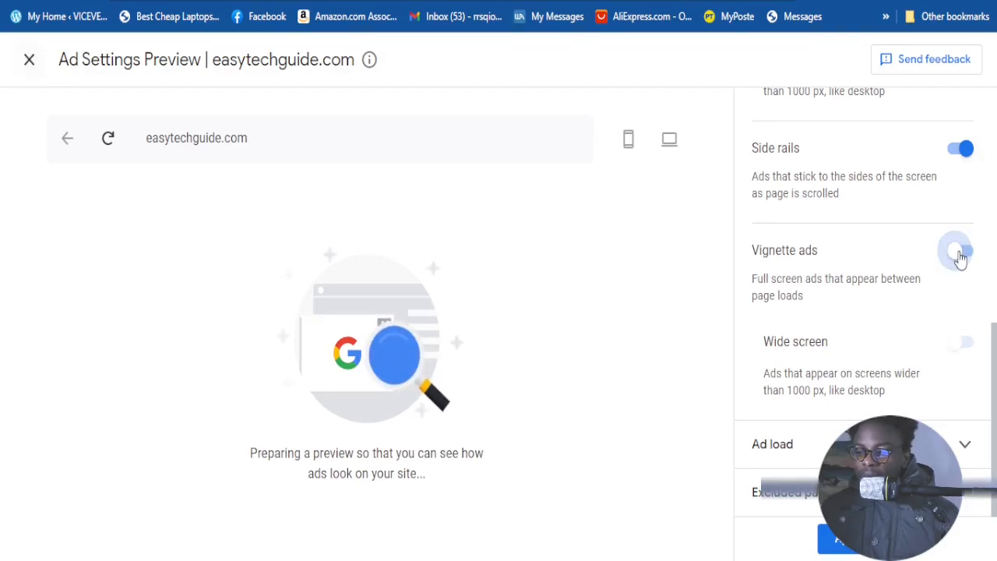
pyautogui.click(959, 260)
pyautogui.click(959, 260)
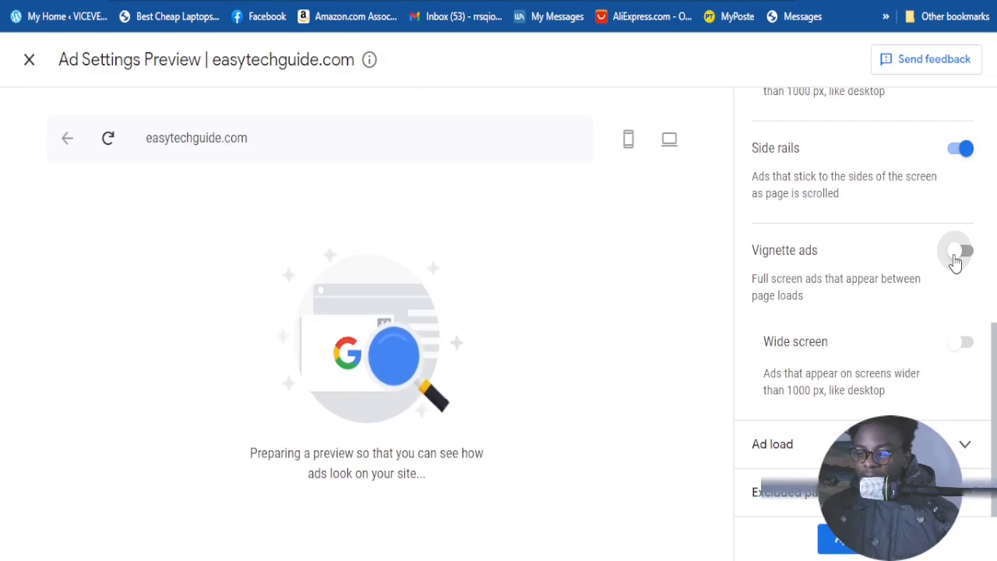
pyautogui.press('space')
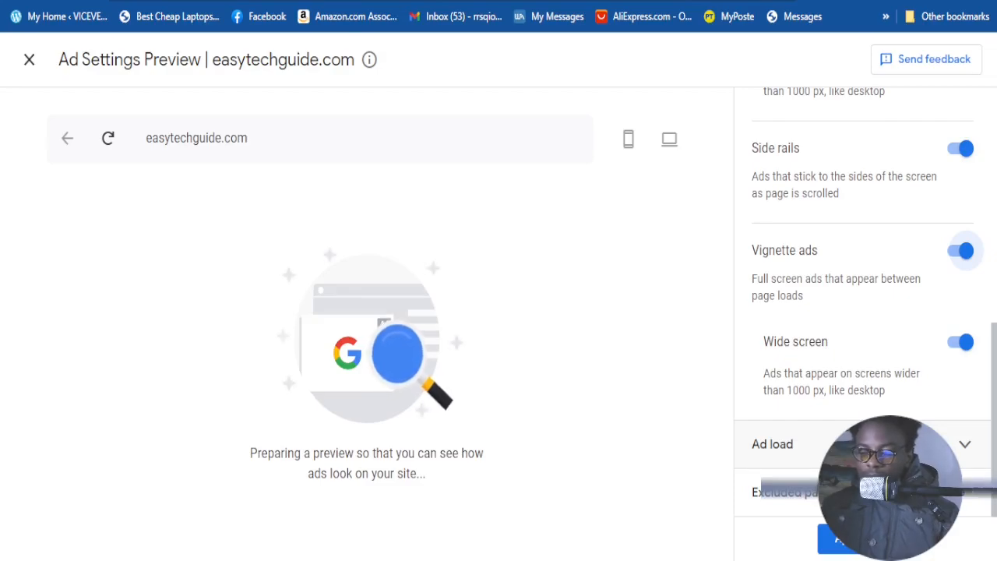
# - View the Ad load setting and the form for adding page exclusions, leaving without adding one
pyautogui.click(772, 443)
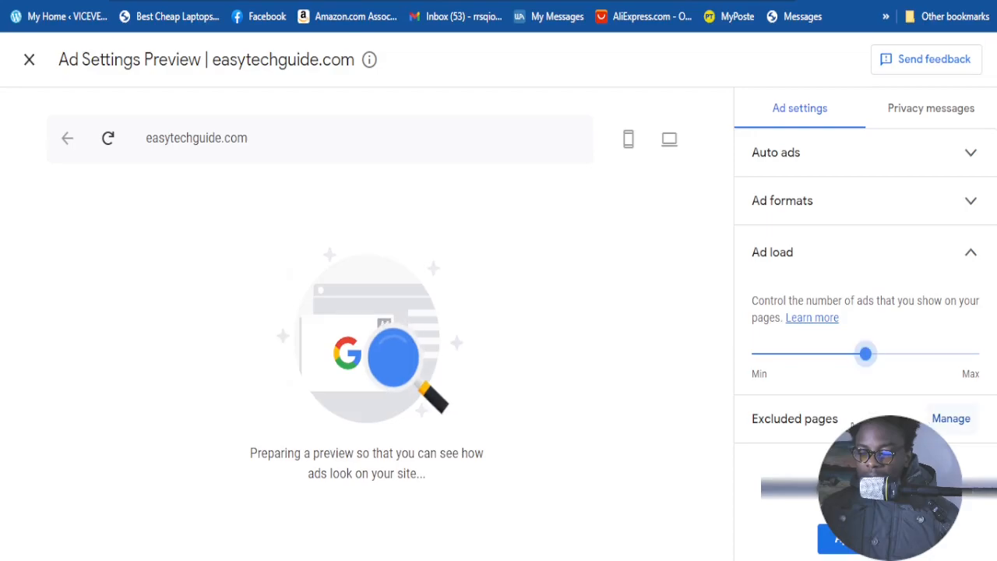
pyautogui.click(948, 419)
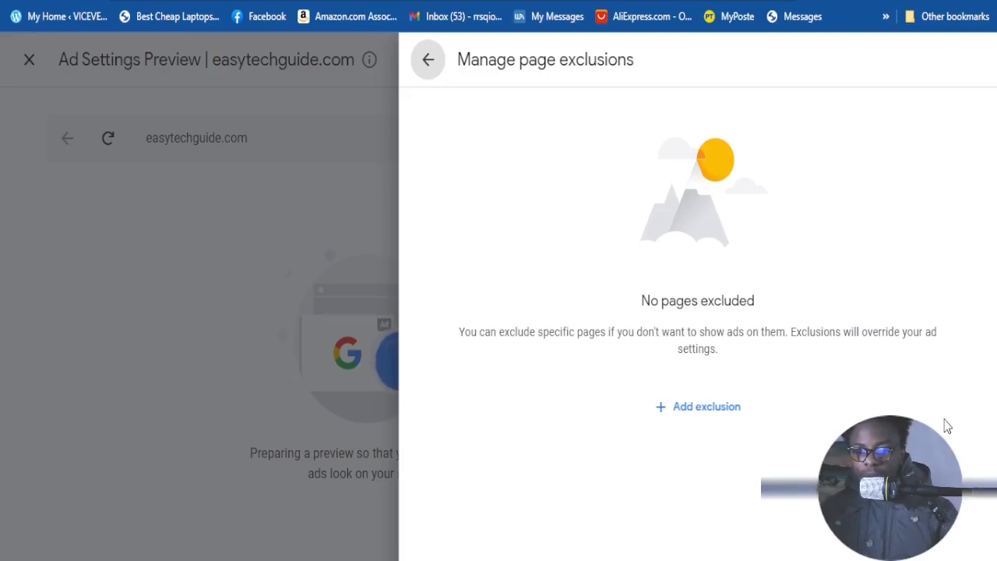
pyautogui.click(689, 416)
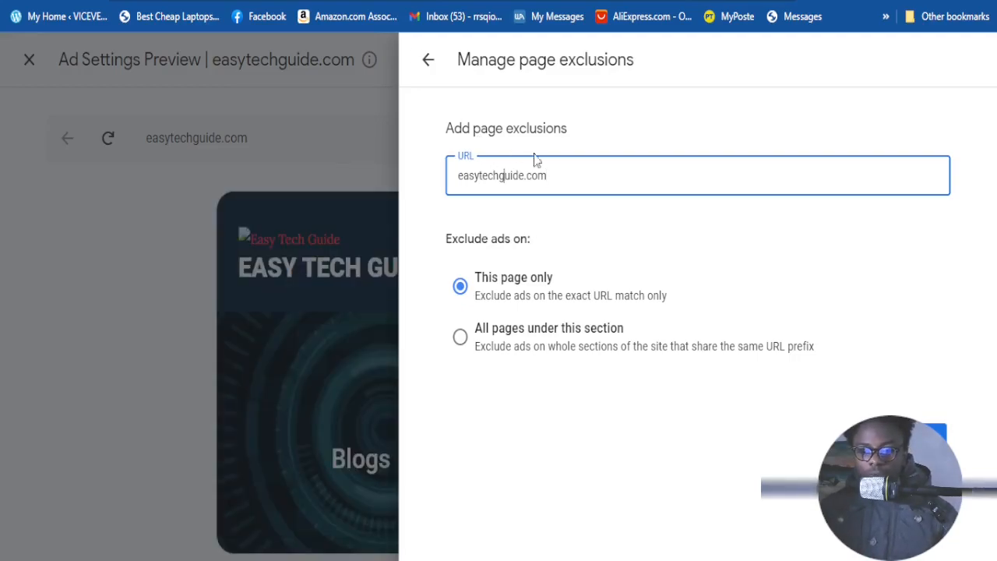
pyautogui.click(592, 179)
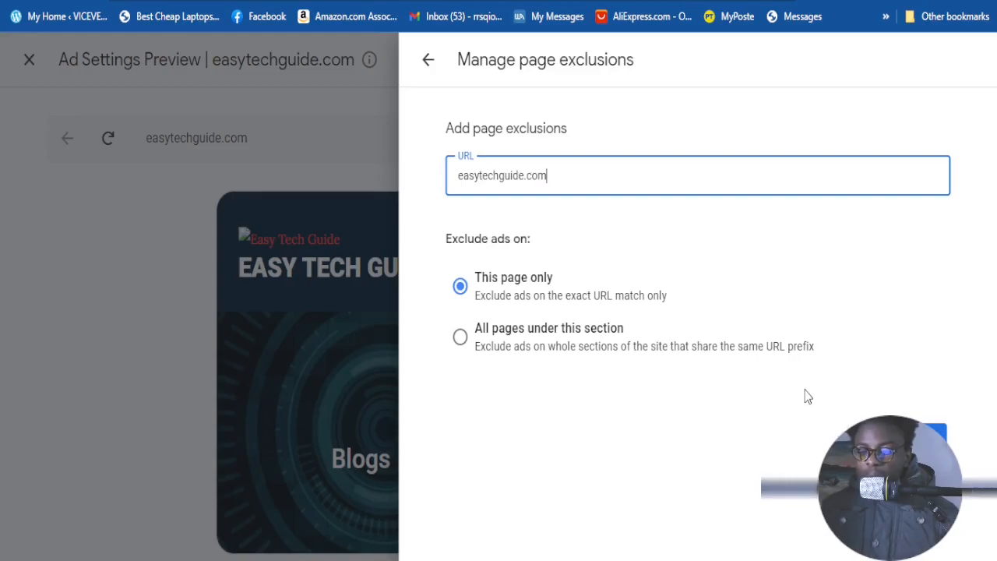
pyautogui.click(430, 62)
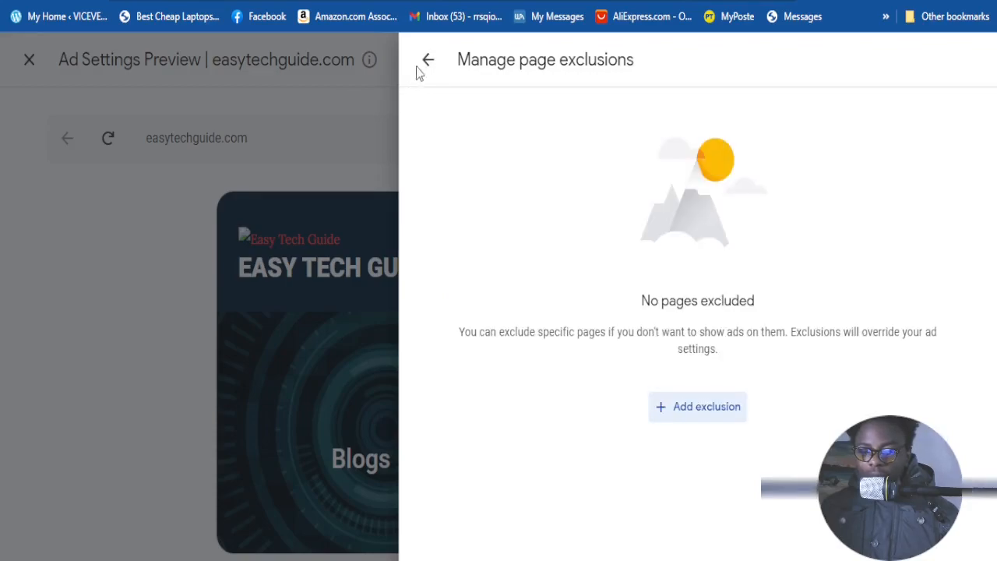
pyautogui.click(418, 70)
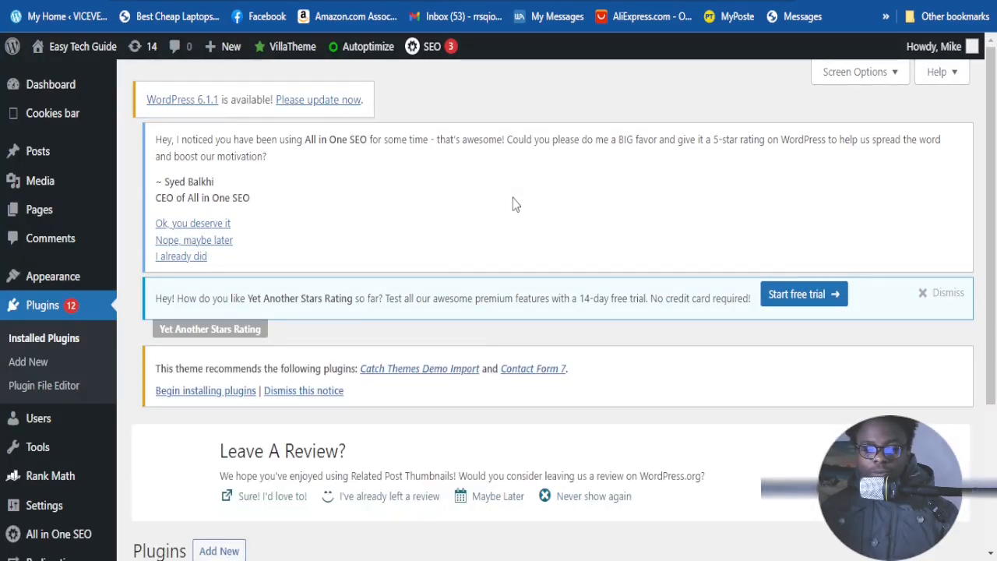
# - Examine the installed plugins in the Easy Tech Guide WordPress admin, reopening the Installed Plugins page
pyautogui.scroll(-5, 513, 198)
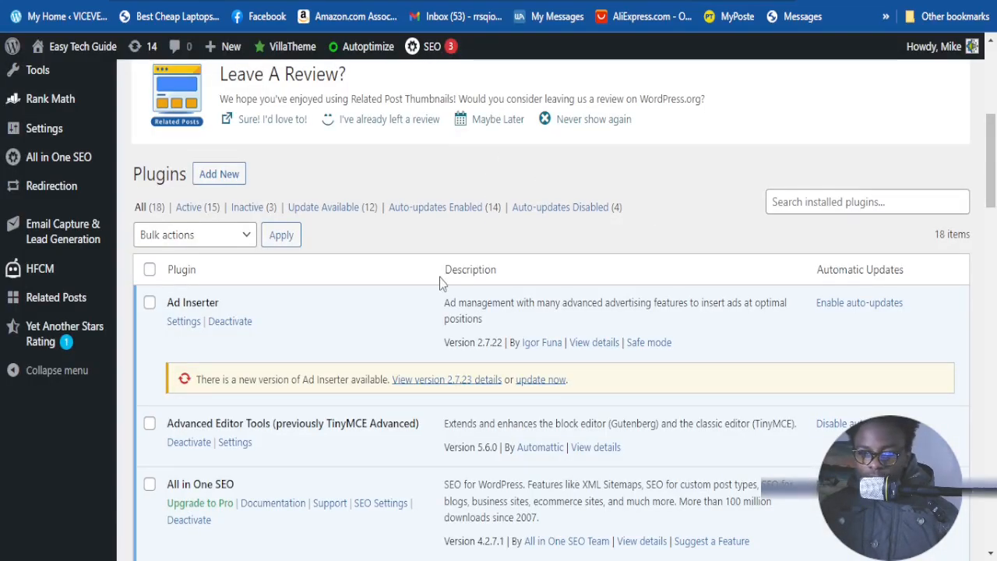
pyautogui.scroll(-1, 444, 284)
pyautogui.scroll(1, 352, 362)
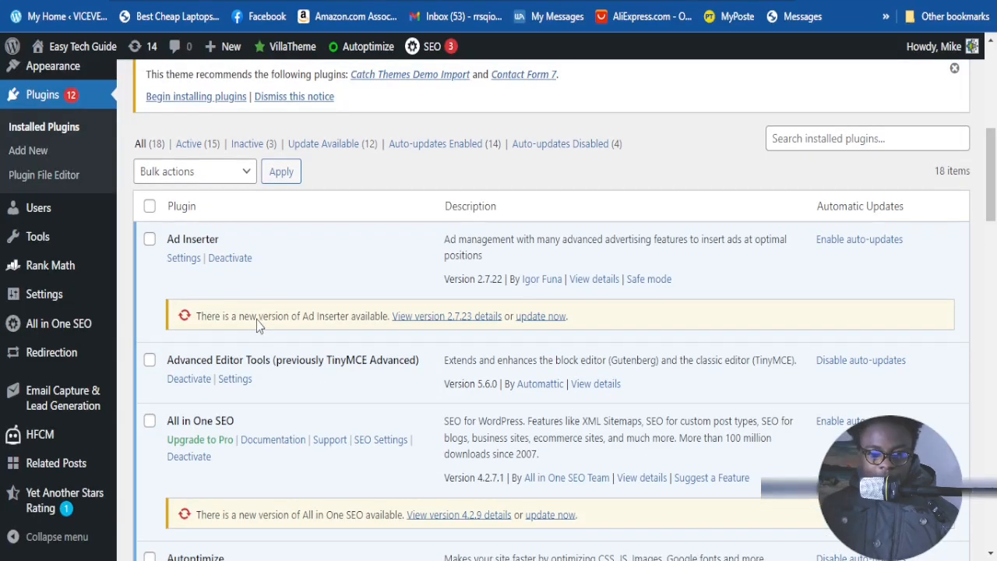
pyautogui.moveTo(85, 183)
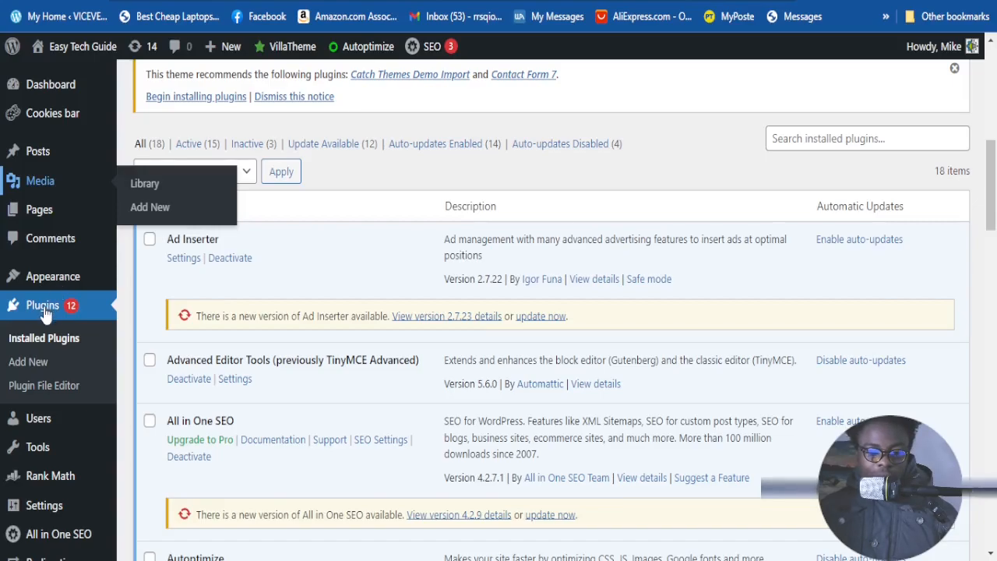
pyautogui.scroll(-1, 44, 310)
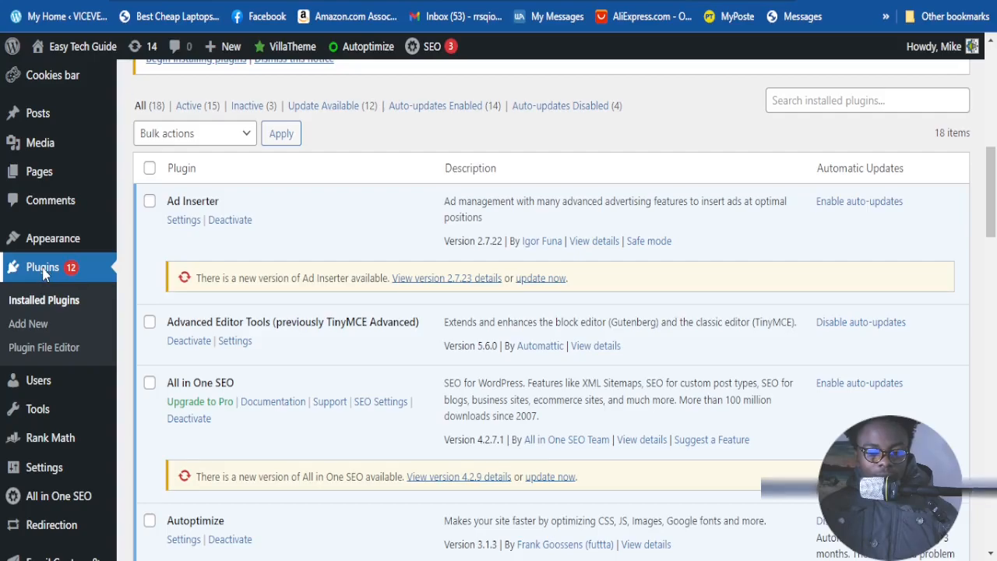
pyautogui.click(34, 327)
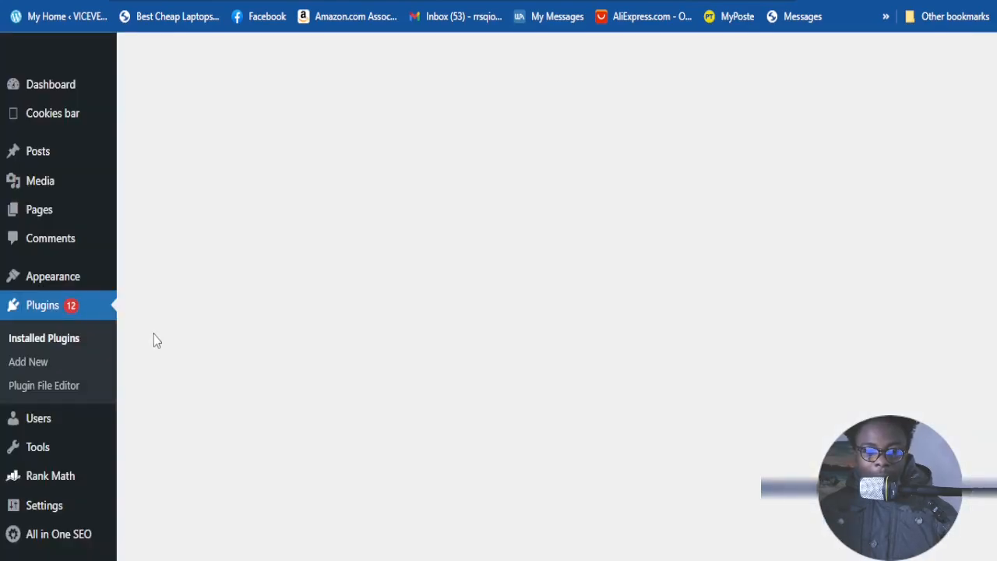
pyautogui.scroll(-7, 368, 312)
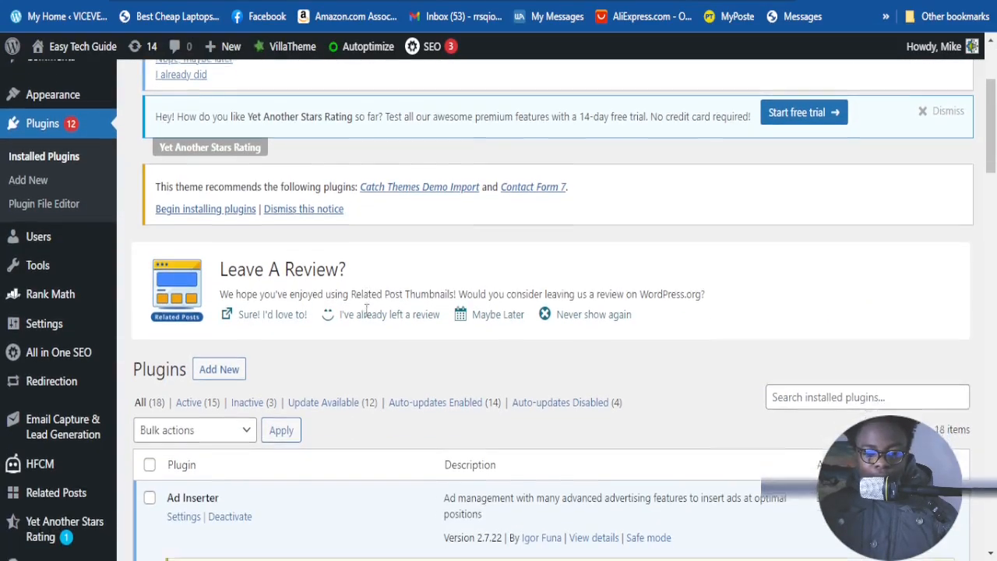
pyautogui.scroll(3, 368, 317)
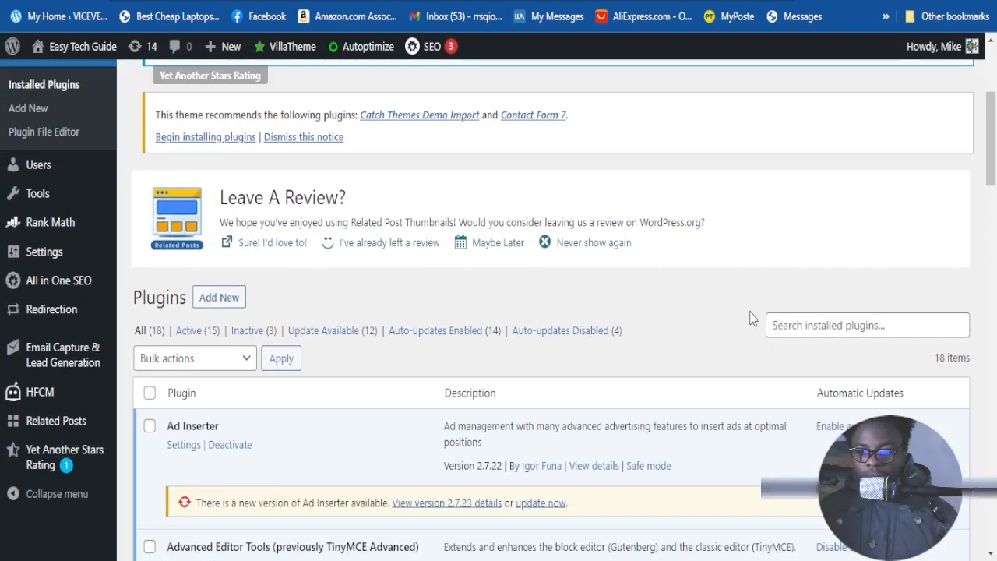
pyautogui.scroll(2, 375, 344)
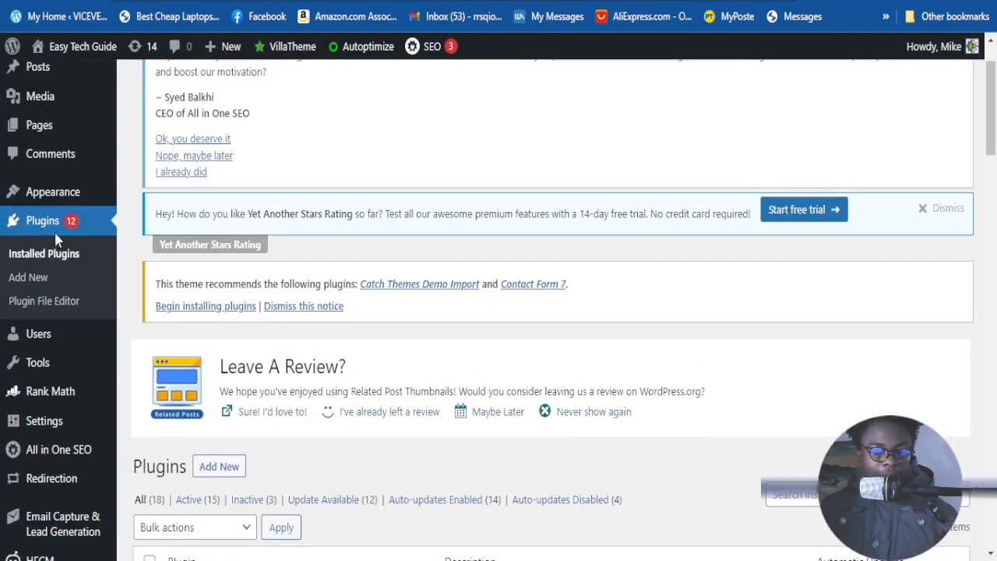
pyautogui.scroll(-1, 701, 358)
pyautogui.scroll(2, 779, 382)
pyautogui.scroll(-3, 402, 374)
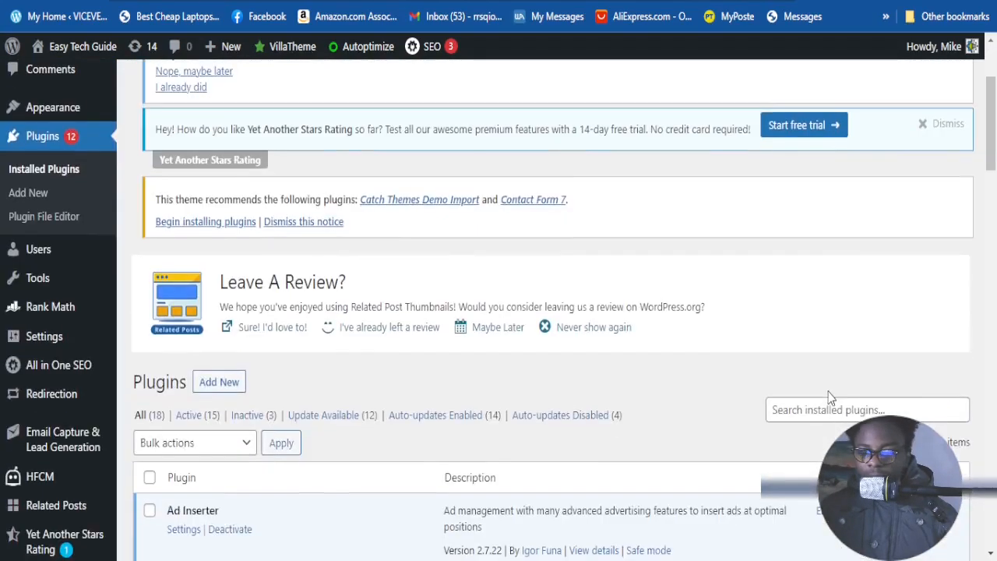
pyautogui.scroll(-2, 187, 247)
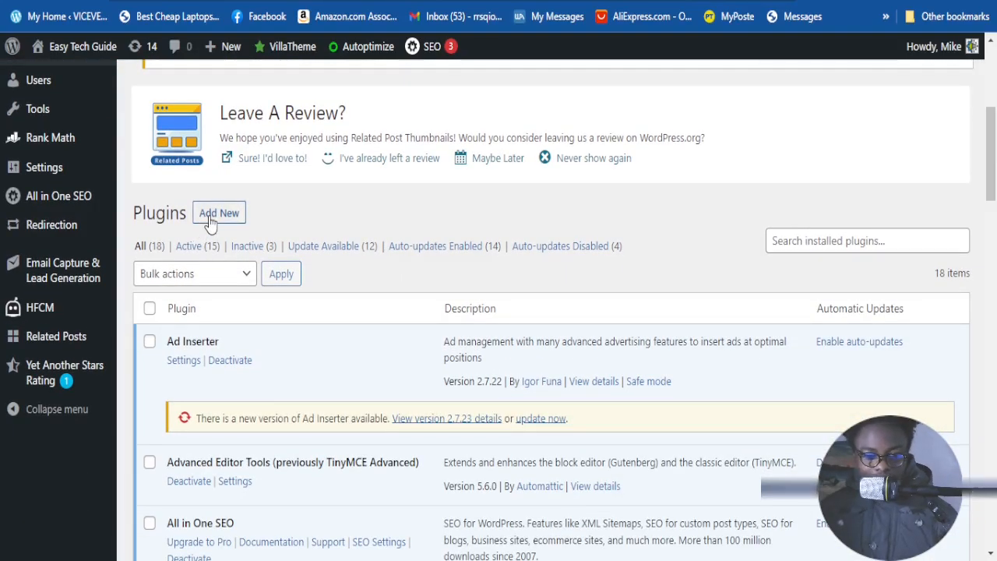
# - Search for ADINSERTER among the new plugins that can be added to the site, and view the matching plugins
pyautogui.click(209, 219)
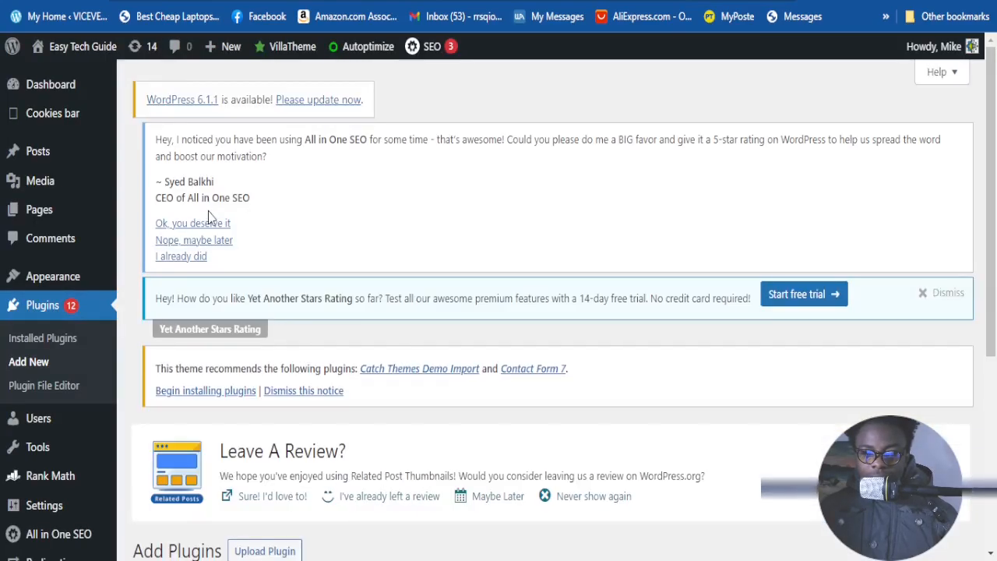
pyautogui.scroll(-4, 765, 313)
pyautogui.scroll(-1, 765, 308)
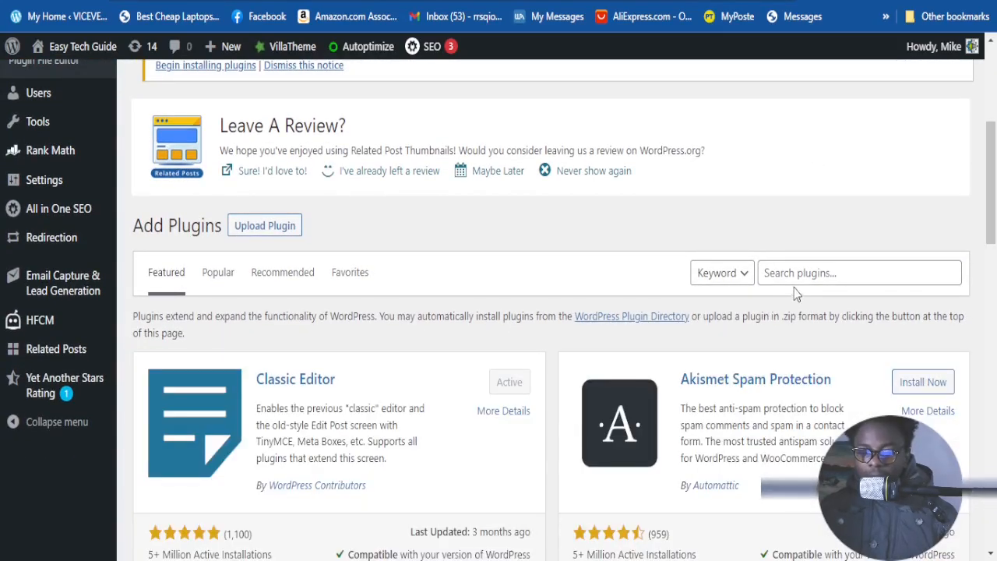
pyautogui.click(789, 268)
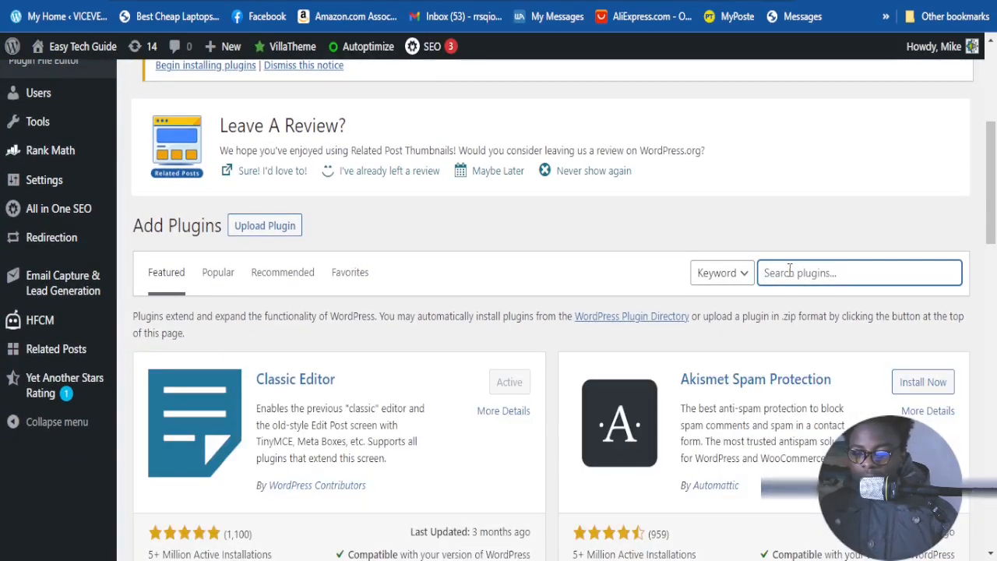
pyautogui.write('AD')
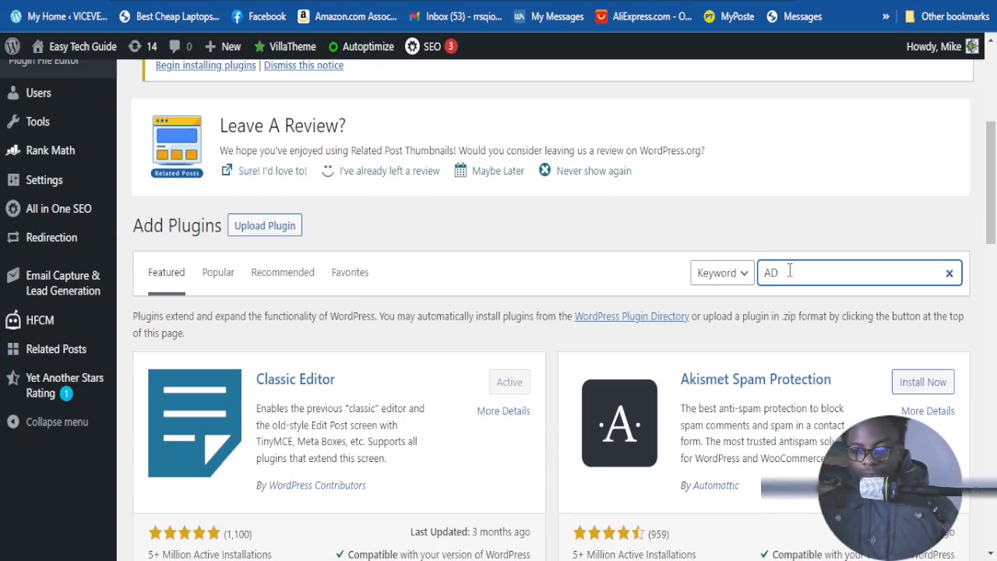
pyautogui.write('INSER')
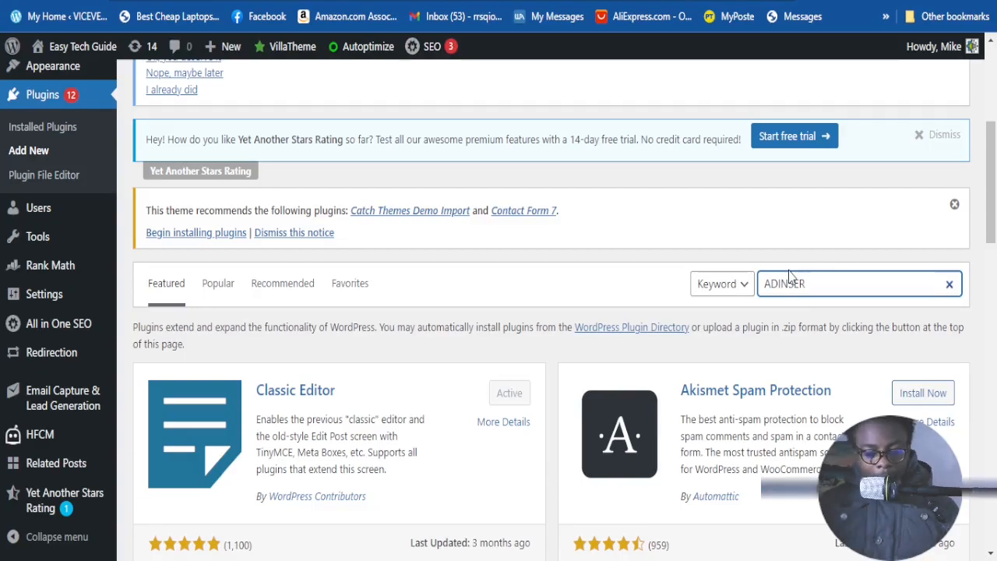
pyautogui.write('TER')
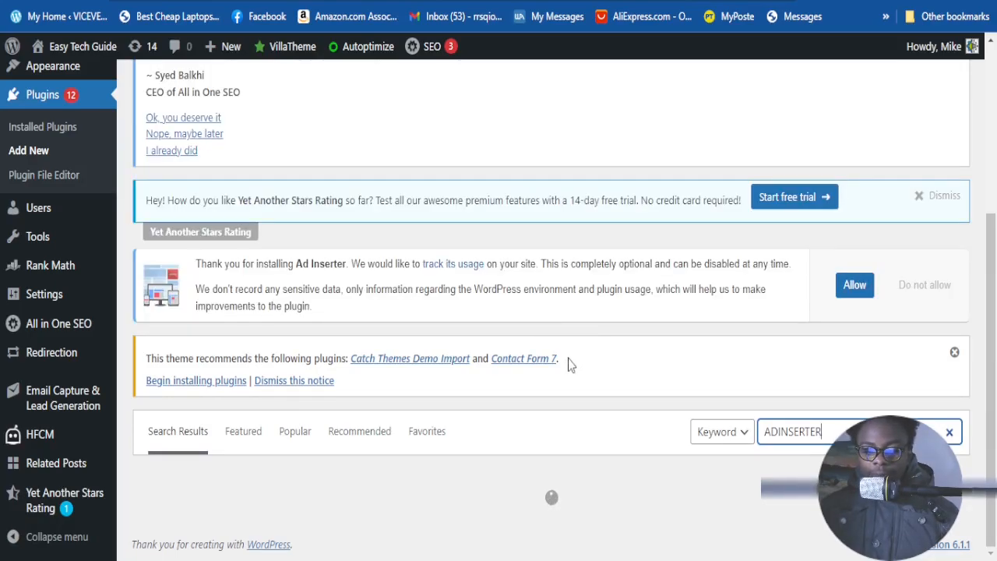
pyautogui.scroll(-3, 561, 379)
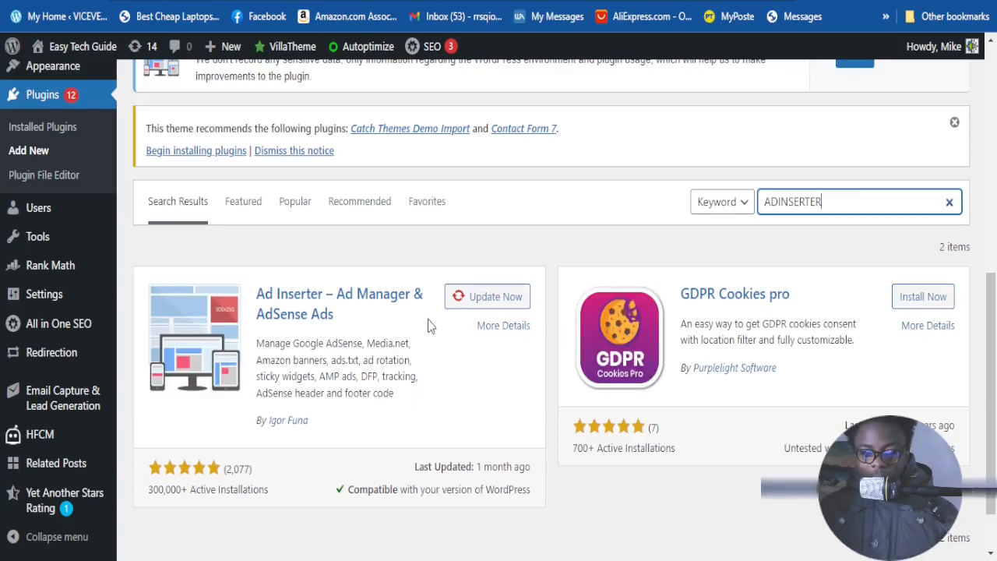
pyautogui.scroll(-1, 460, 309)
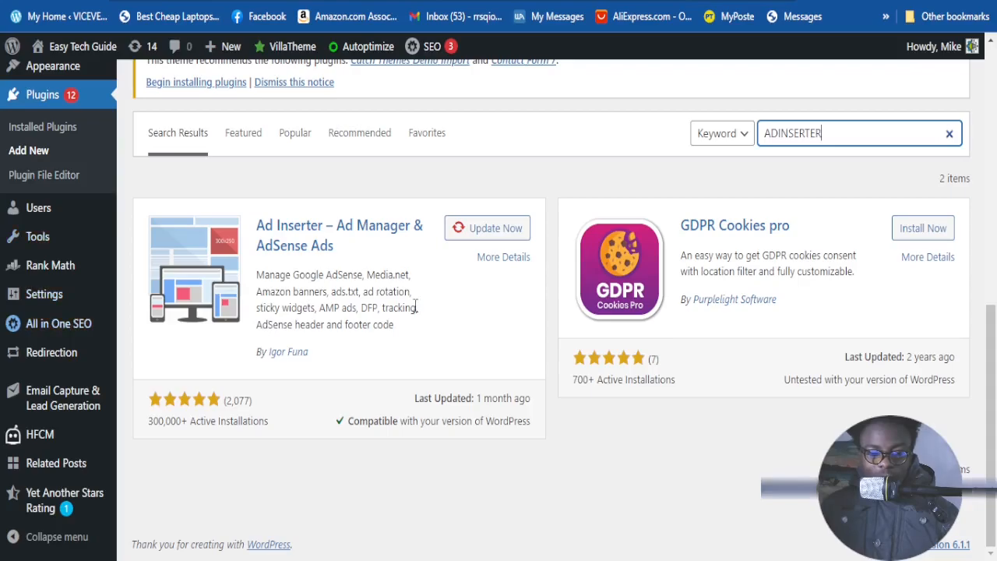
# - Return to the installed plugins and open the settings of the Ad Inserter plugin
pyautogui.click(60, 328)
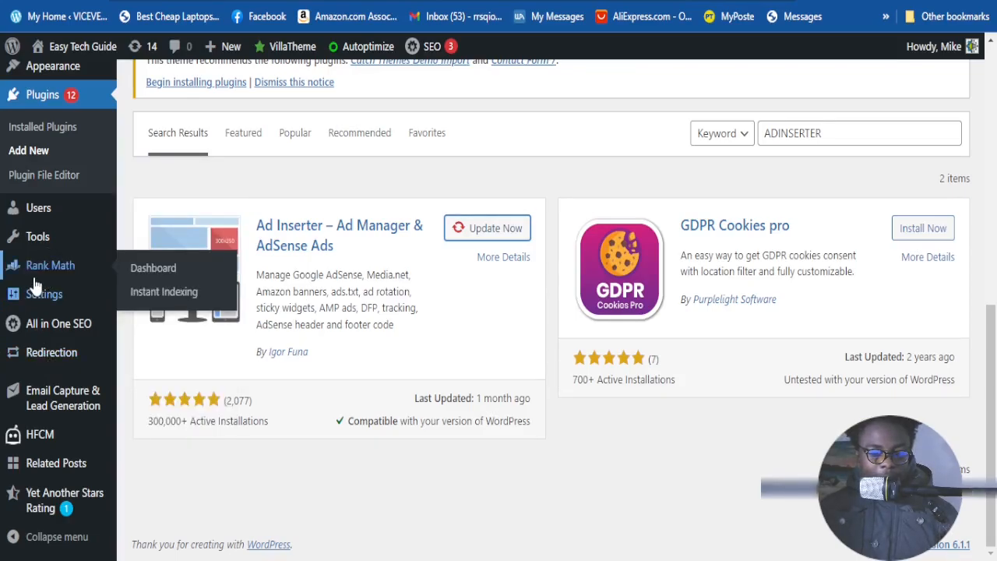
pyautogui.scroll(1, 35, 286)
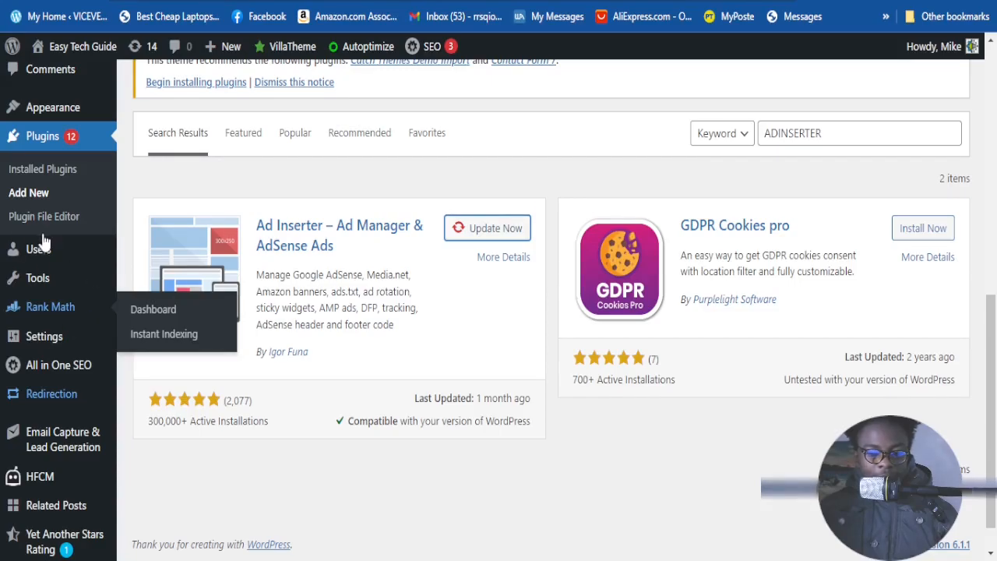
pyautogui.scroll(1, 52, 250)
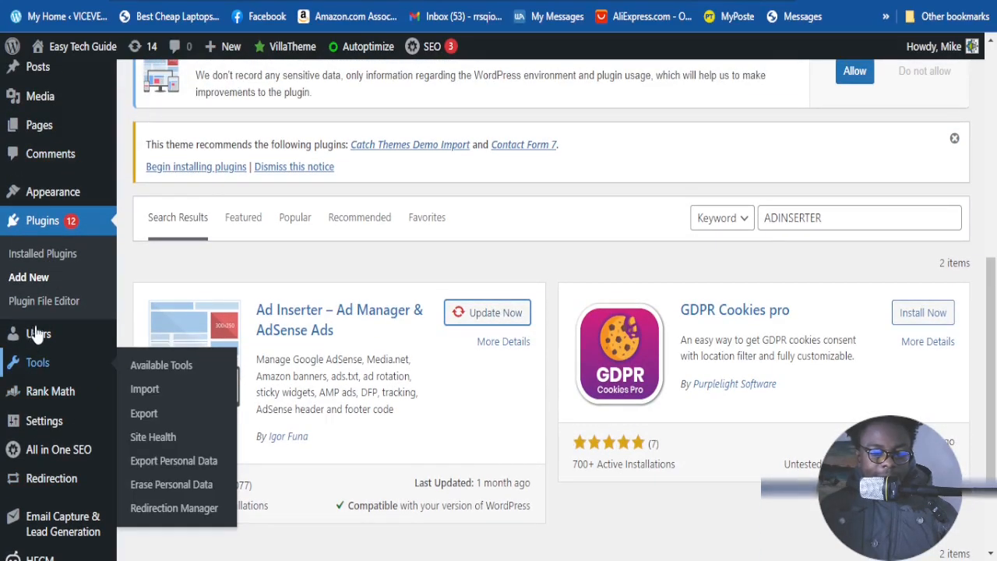
pyautogui.scroll(2, 36, 322)
pyautogui.scroll(-1, 46, 316)
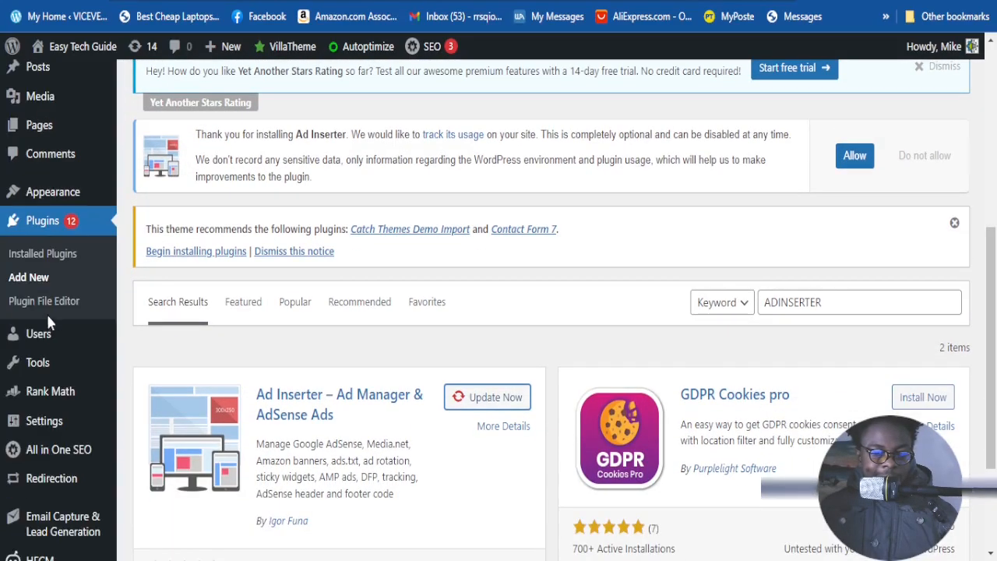
pyautogui.click(42, 259)
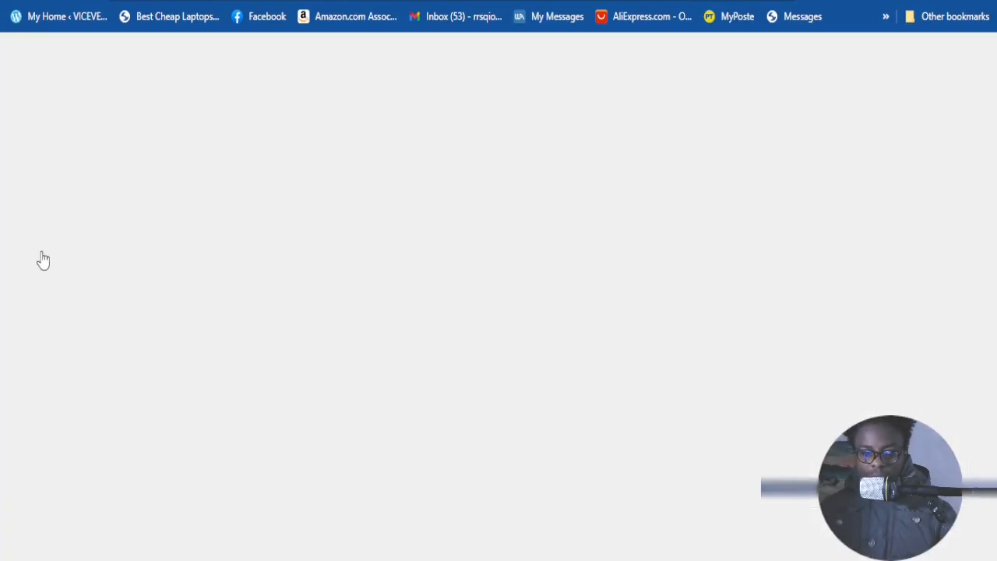
pyautogui.scroll(-5, 389, 330)
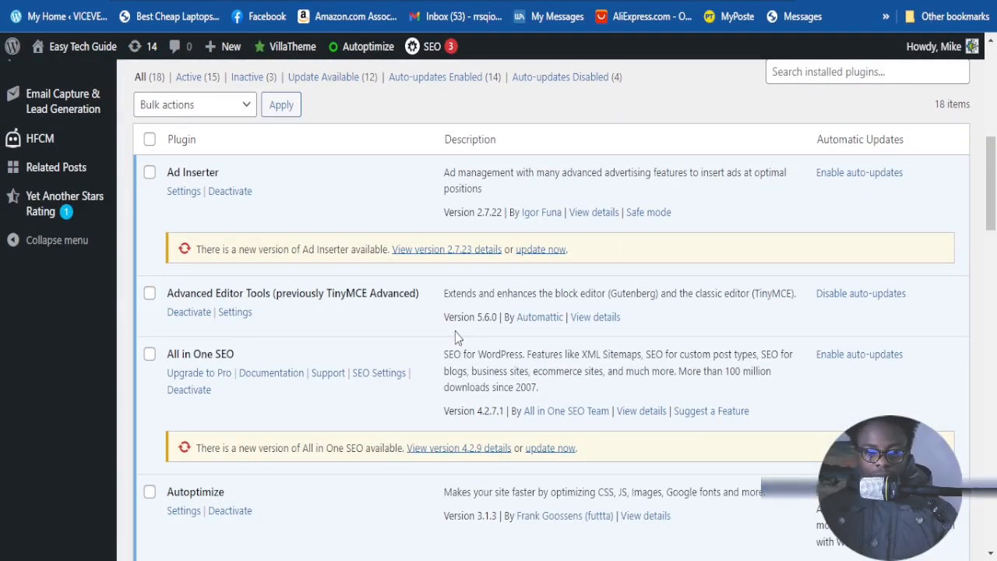
pyautogui.scroll(1, 390, 312)
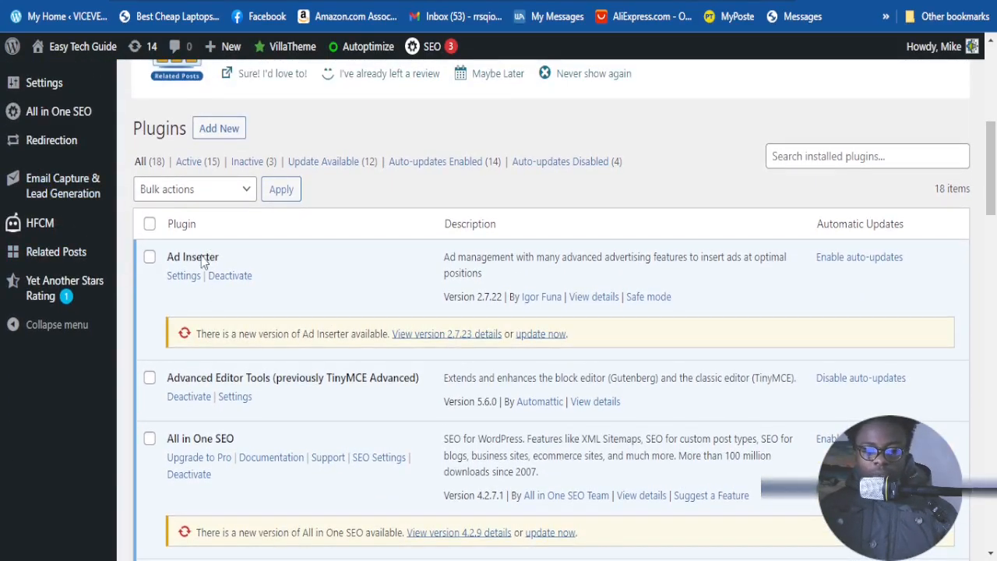
pyautogui.click(182, 277)
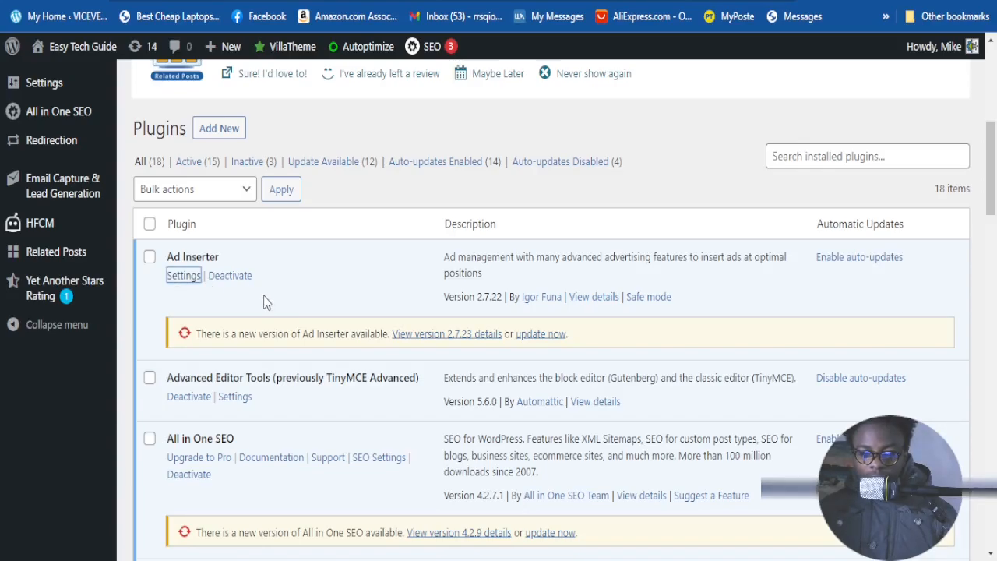
# - Find Block 1 in the Ad Inserter settings and select its entire AdSense script code
pyautogui.scroll(-4, 335, 316)
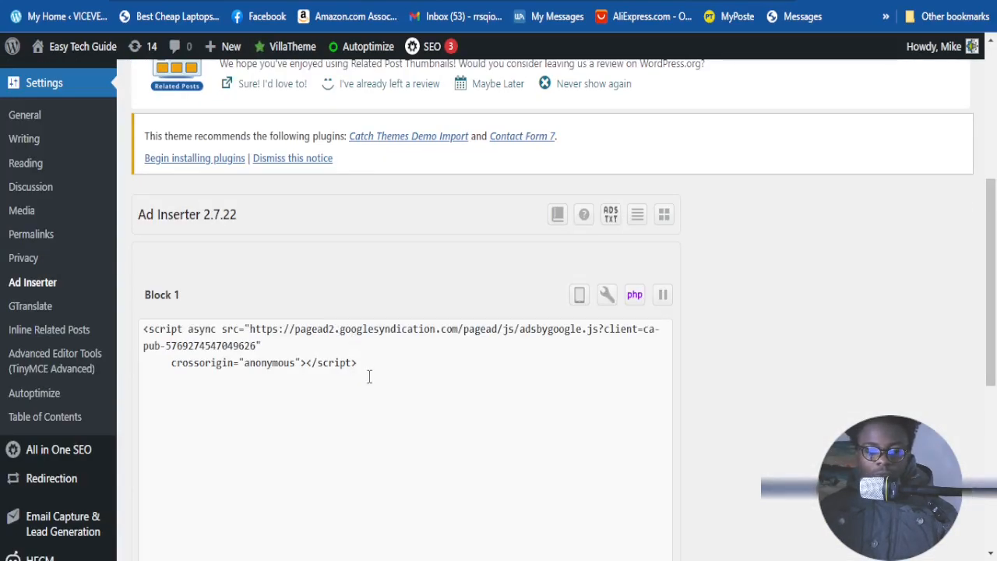
pyautogui.scroll(3, 269, 289)
pyautogui.scroll(-3, 351, 332)
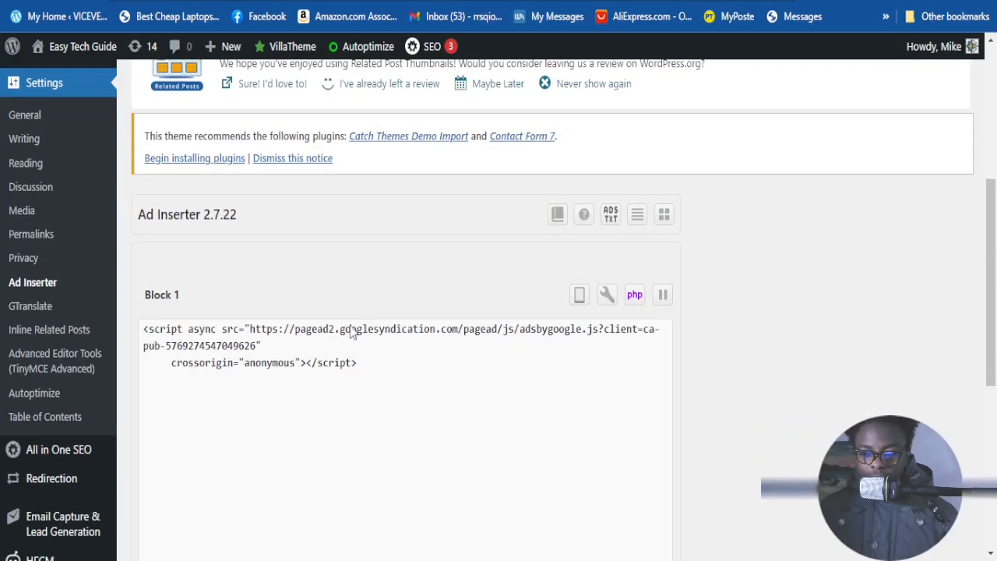
pyautogui.click(393, 365)
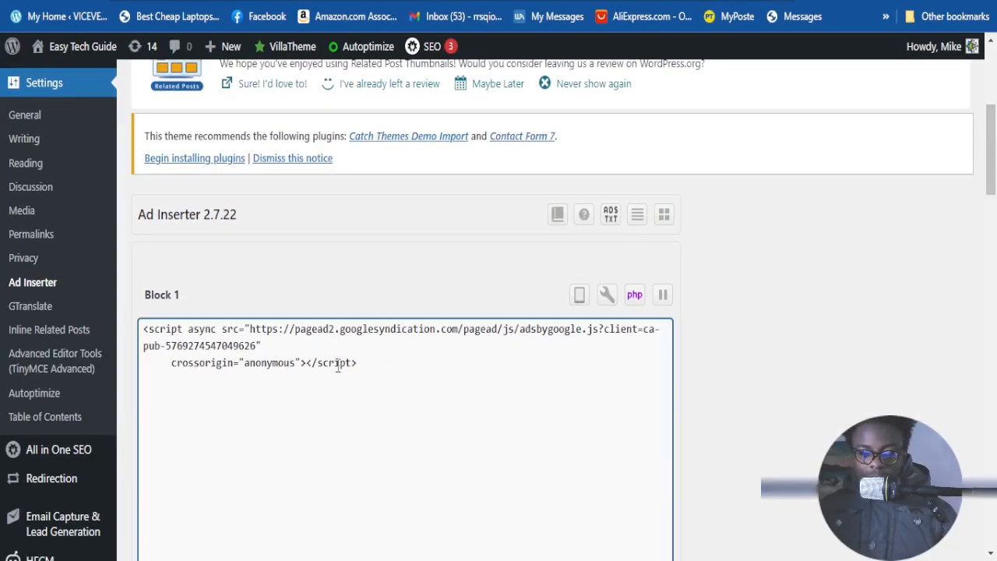
pyautogui.moveTo(356, 362); pyautogui.dragTo(144, 329)
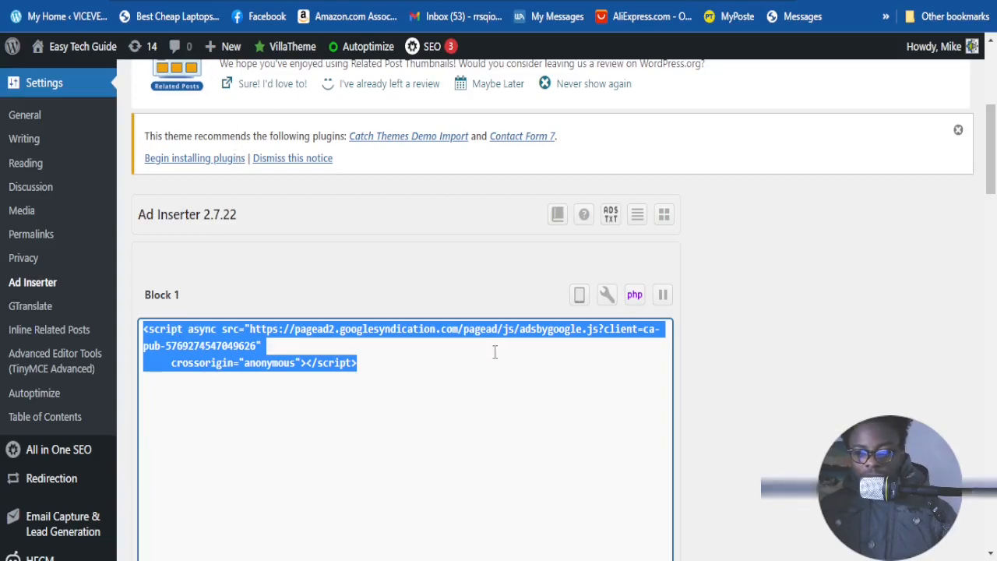
# - Examine Block 1's page types, insertion position, alignment and widget options below the code
pyautogui.scroll(-1, 494, 356)
pyautogui.scroll(-3, 382, 300)
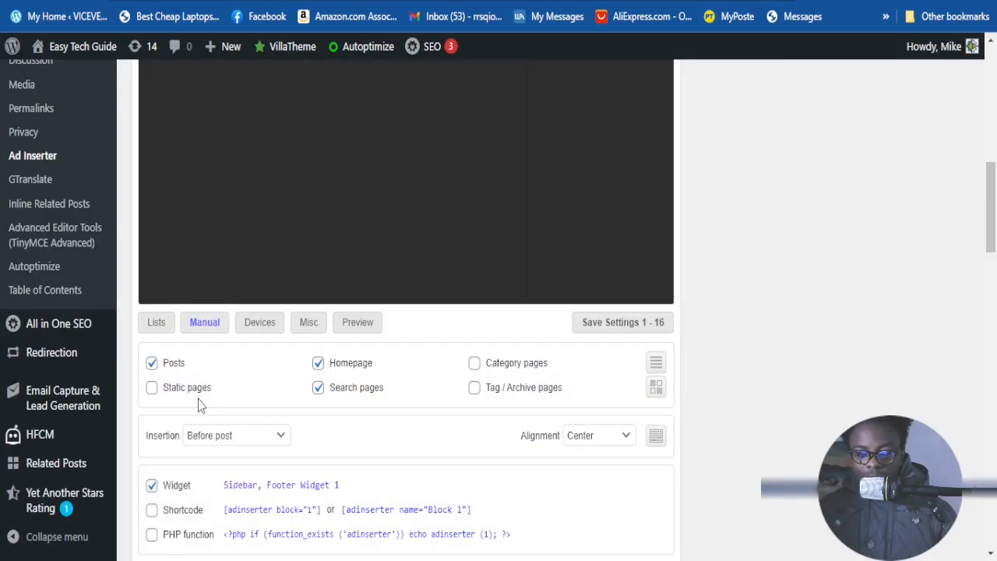
pyautogui.scroll(-1, 352, 421)
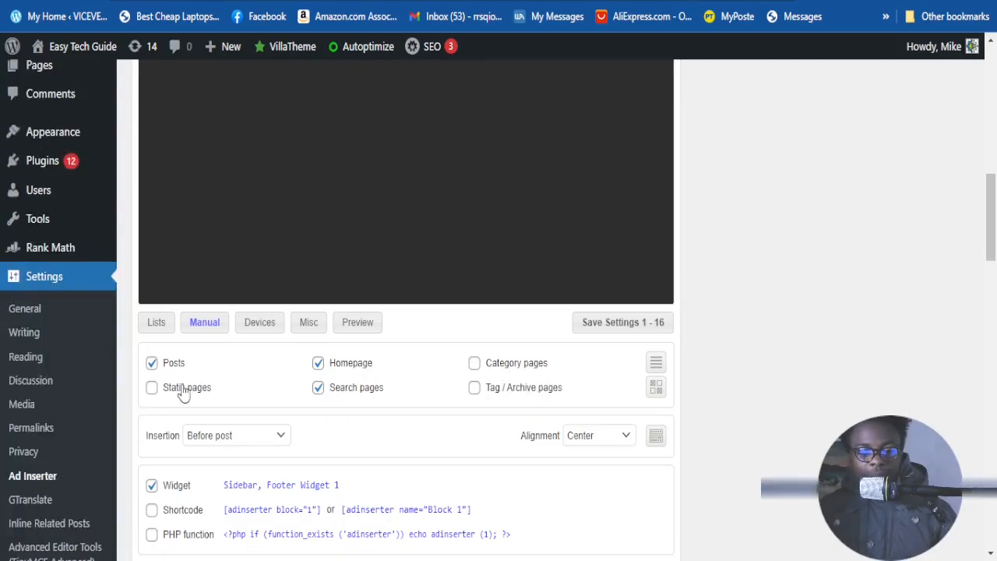
pyautogui.scroll(-1, 370, 408)
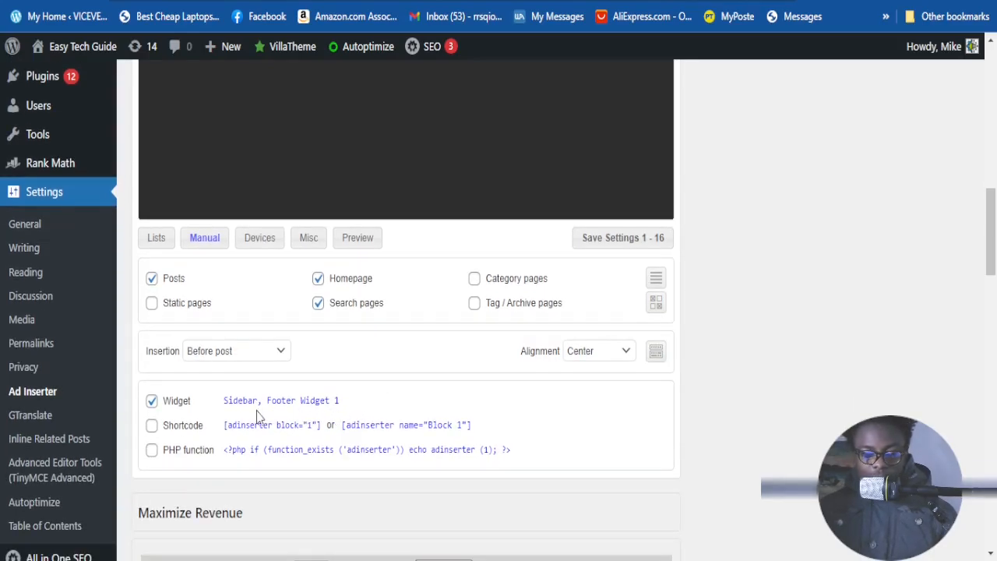
pyautogui.scroll(-1, 204, 471)
pyautogui.scroll(1, 389, 389)
pyautogui.scroll(-1, 398, 396)
pyautogui.scroll(5, 395, 397)
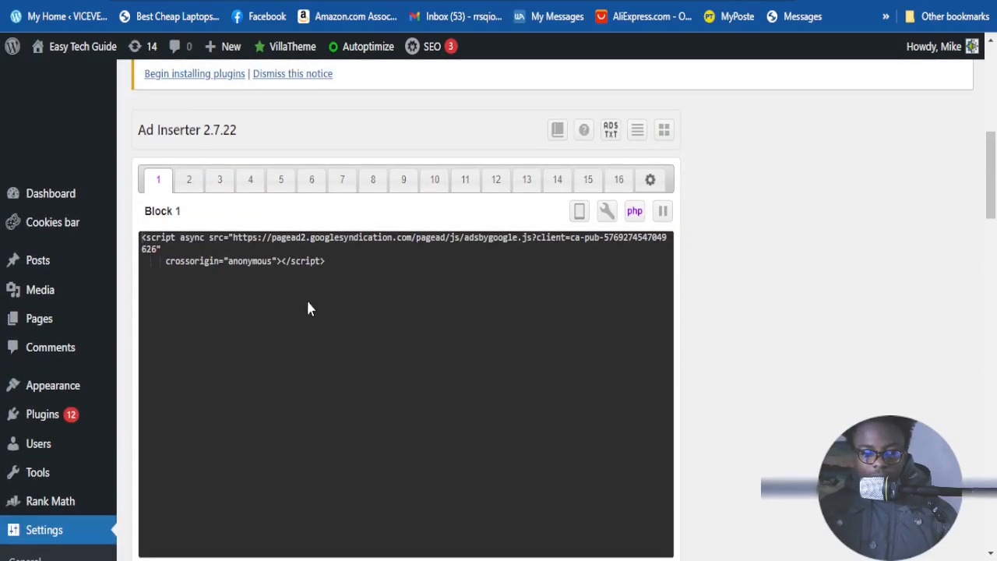
# - Review Block 1's AdSense script again, including its closing script tag, and locate where the block settings are saved
pyautogui.click(334, 267)
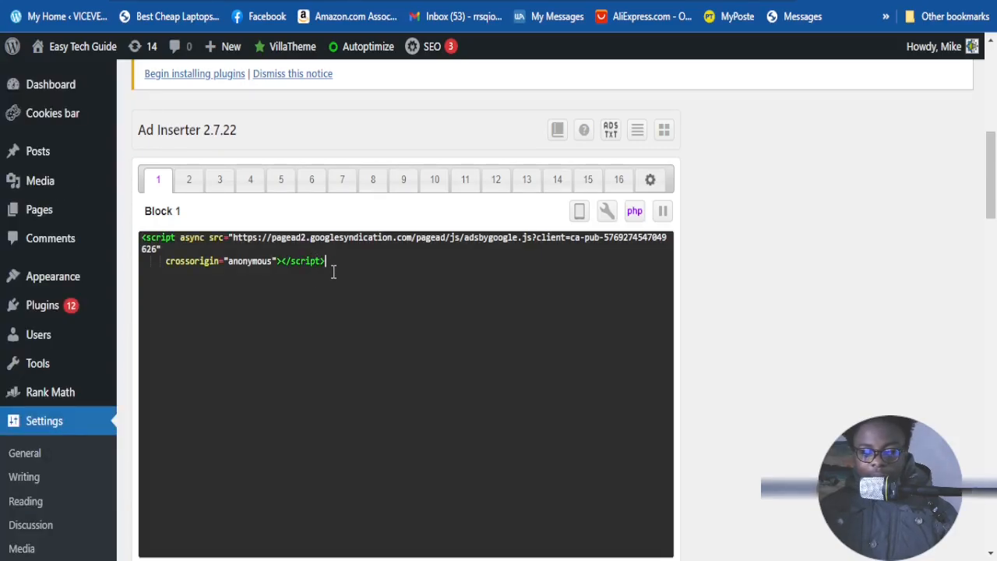
pyautogui.scroll(-2, 261, 294)
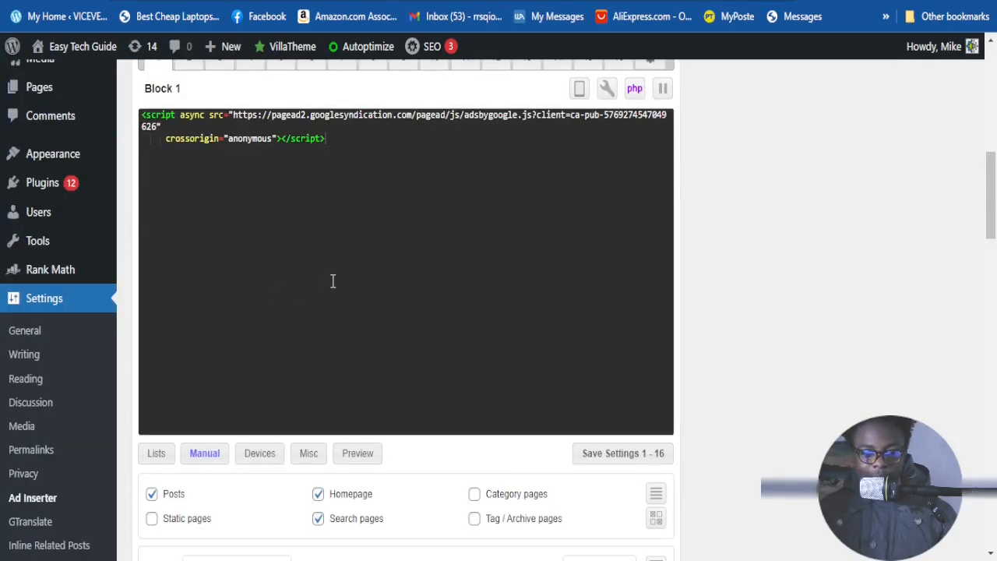
pyautogui.scroll(1, 332, 281)
pyautogui.scroll(6, 194, 190)
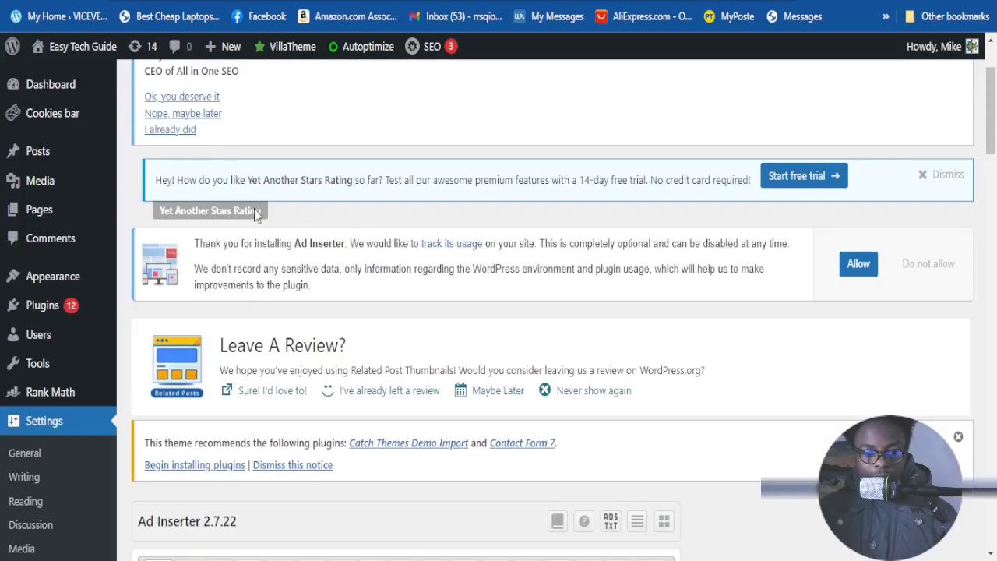
pyautogui.scroll(-5, 247, 193)
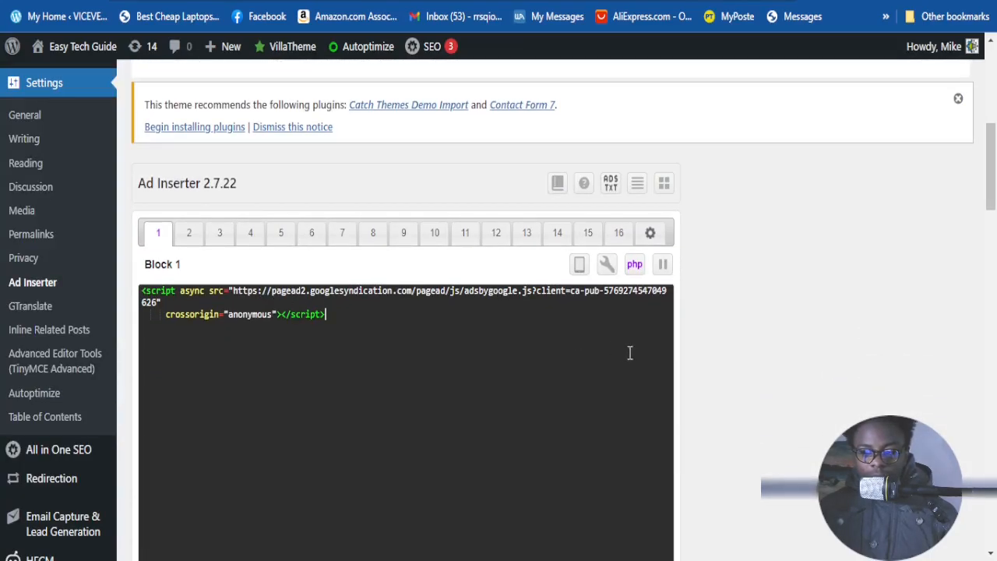
pyautogui.scroll(-4, 631, 353)
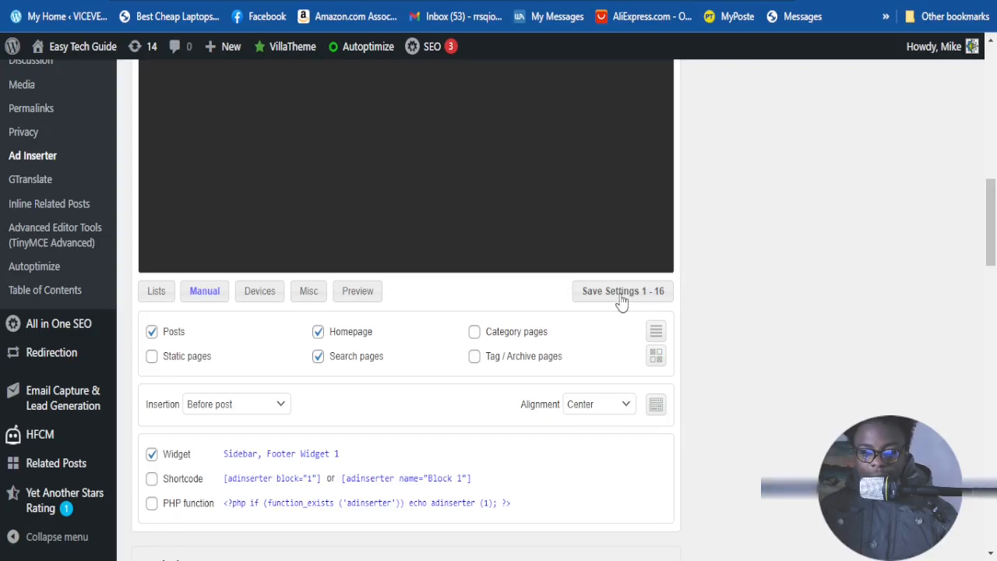
pyautogui.scroll(6, 621, 300)
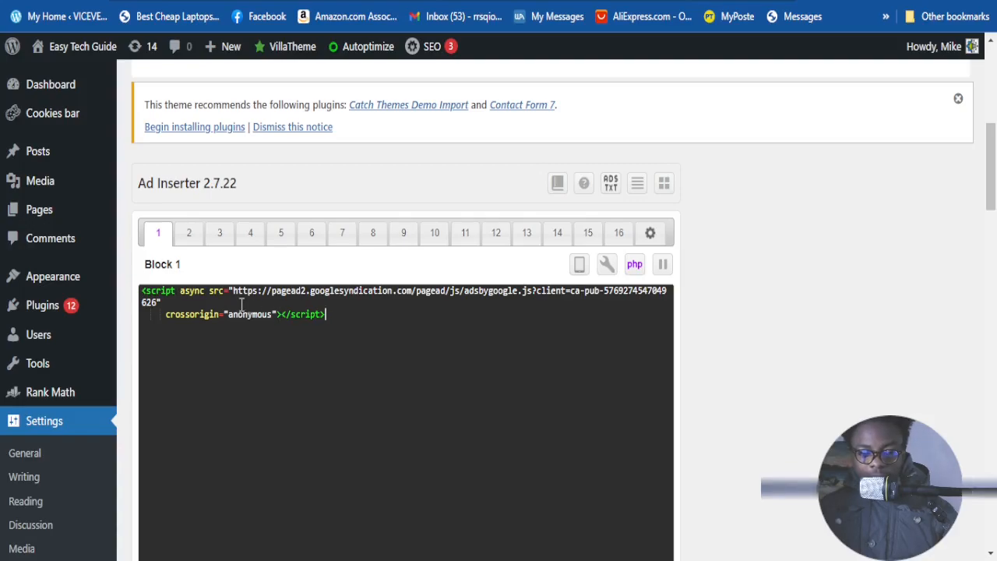
pyautogui.click(281, 315)
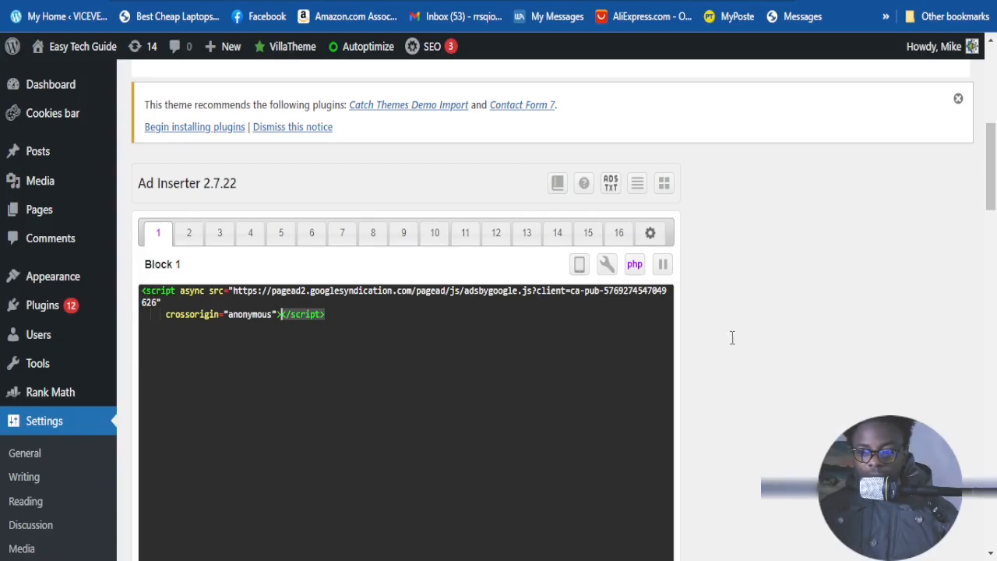
pyautogui.scroll(-5, 602, 304)
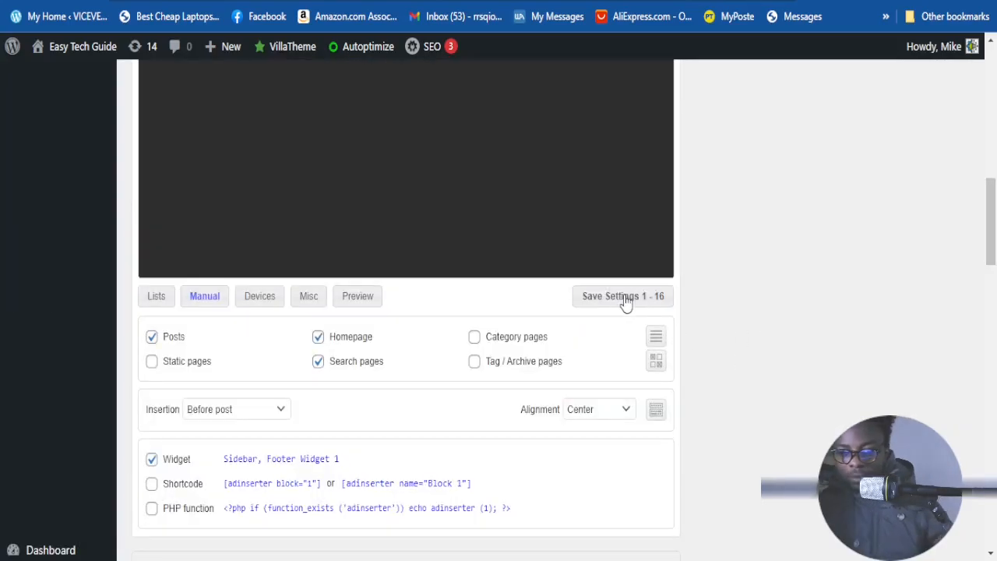
pyautogui.scroll(3, 623, 309)
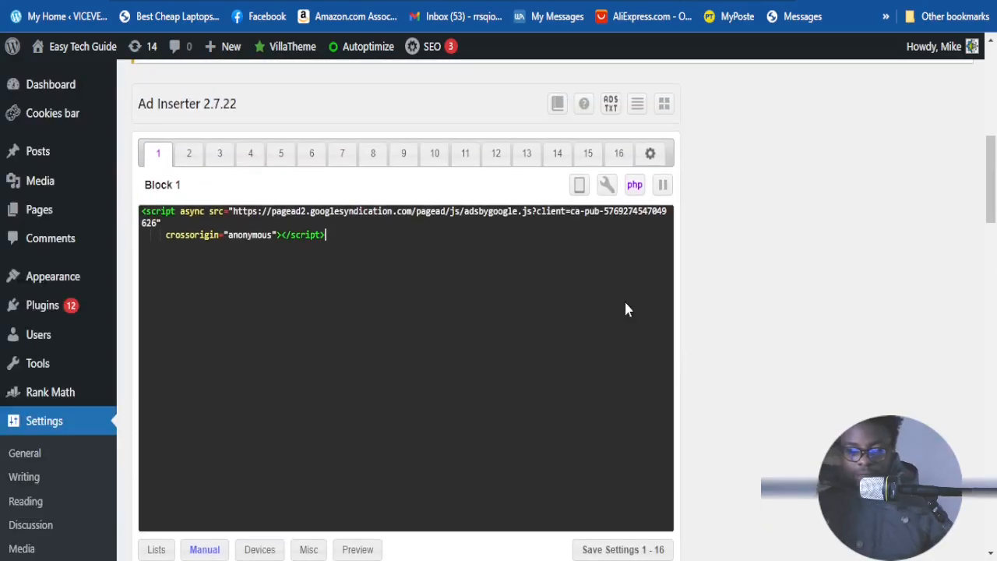
pyautogui.scroll(-1, 525, 289)
pyautogui.scroll(-1, 522, 286)
pyautogui.scroll(1, 522, 287)
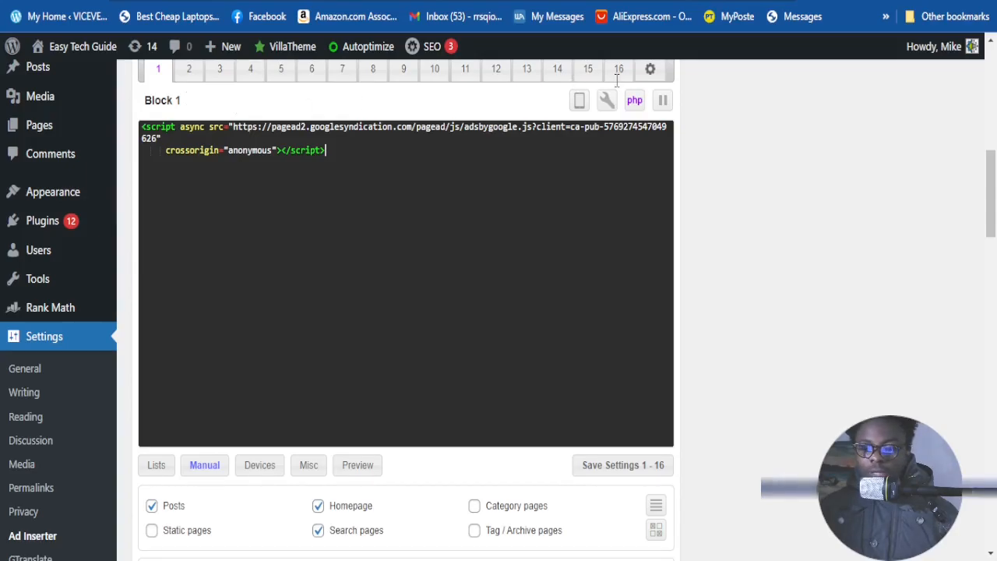
pyautogui.scroll(2, 112, 148)
pyautogui.scroll(2, 116, 259)
pyautogui.scroll(-1, 47, 380)
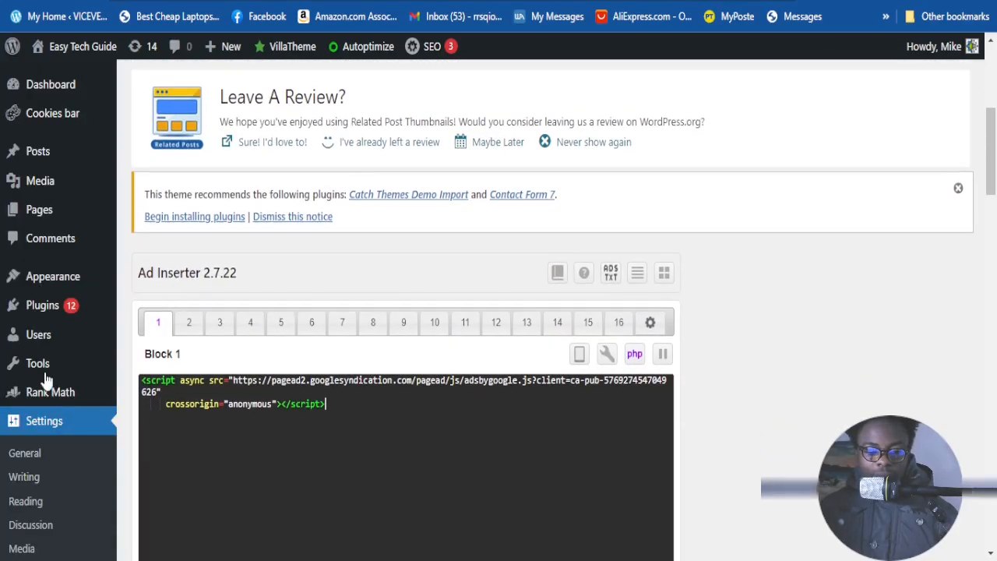
# - View the live Easy Tech Guide Blogs page and examine its header, first post and Subscribe box for ad placements
pyautogui.scroll(-1, 31, 303)
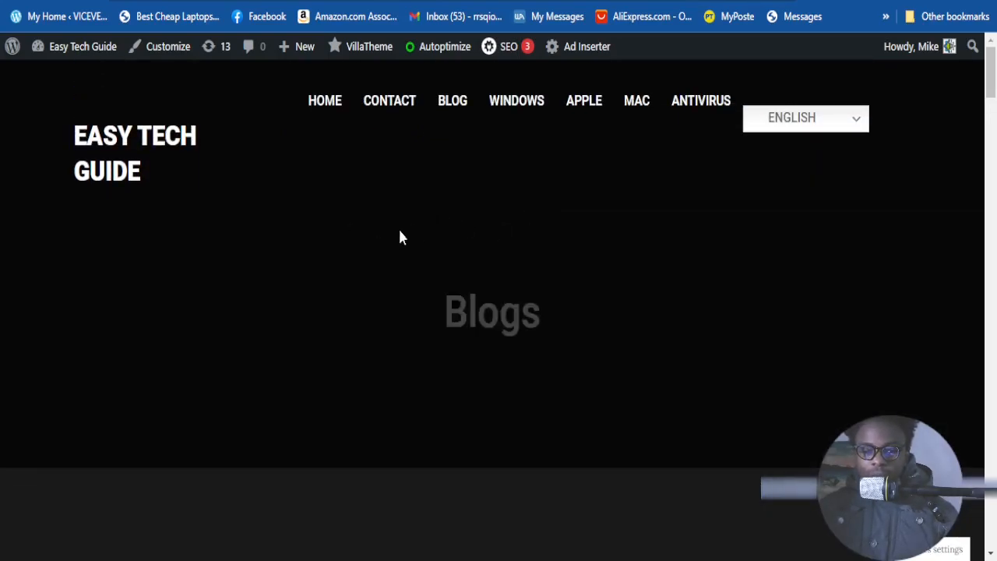
pyautogui.scroll(-4, 327, 155)
pyautogui.scroll(4, 432, 174)
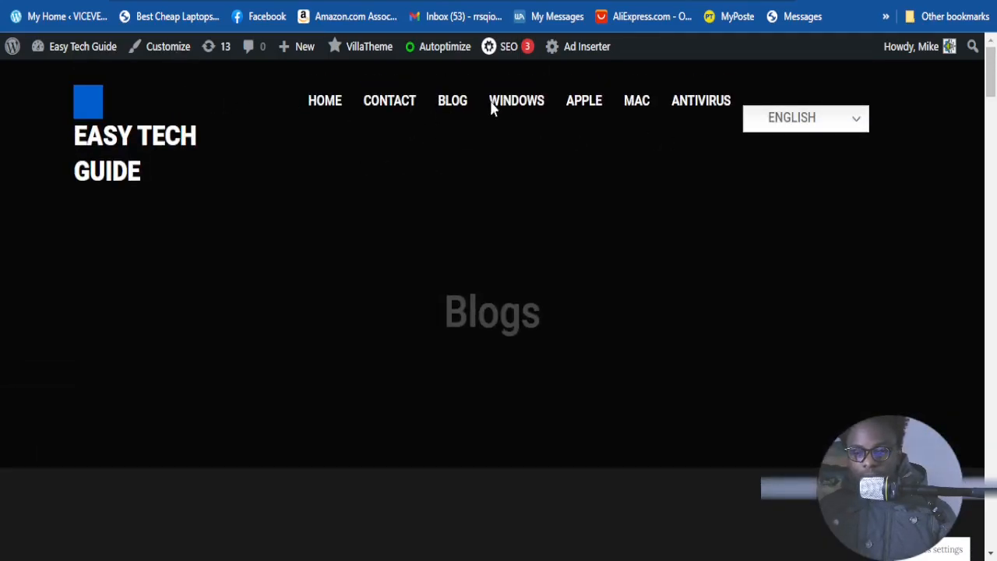
pyautogui.scroll(-2, 623, 175)
pyautogui.scroll(2, 545, 164)
pyautogui.scroll(-5, 506, 159)
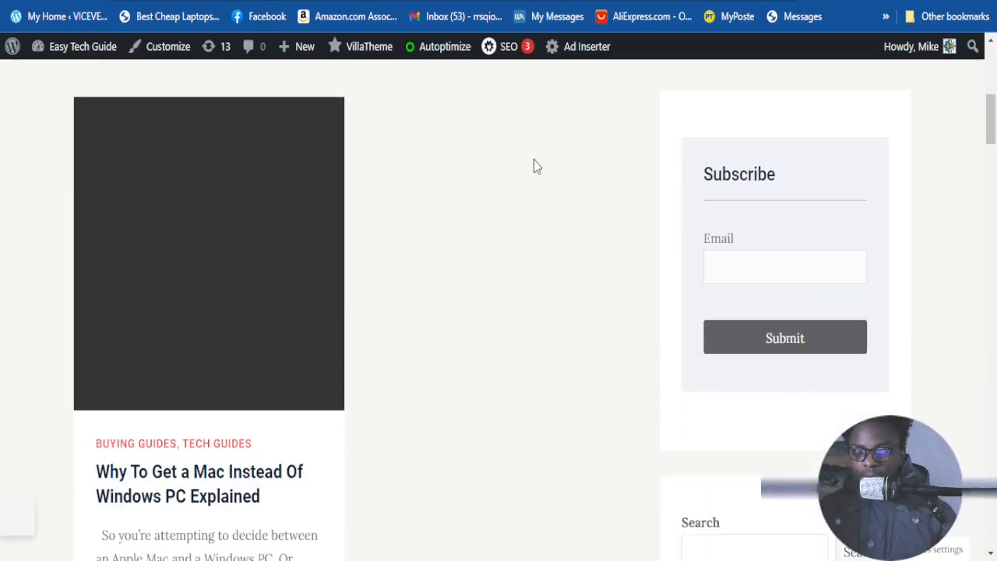
pyautogui.scroll(-2, 545, 171)
pyautogui.scroll(3, 943, 276)
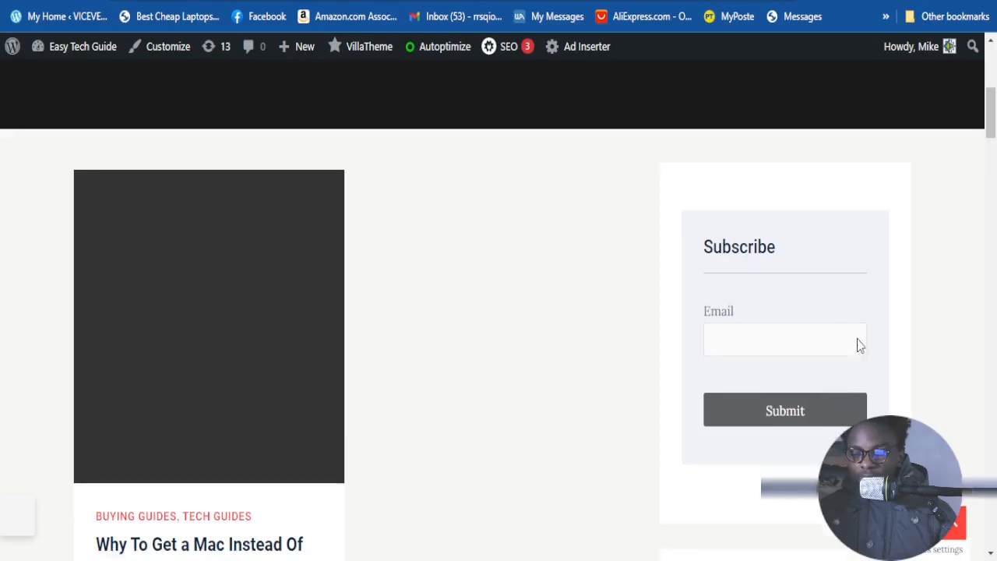
pyautogui.scroll(-2, 826, 348)
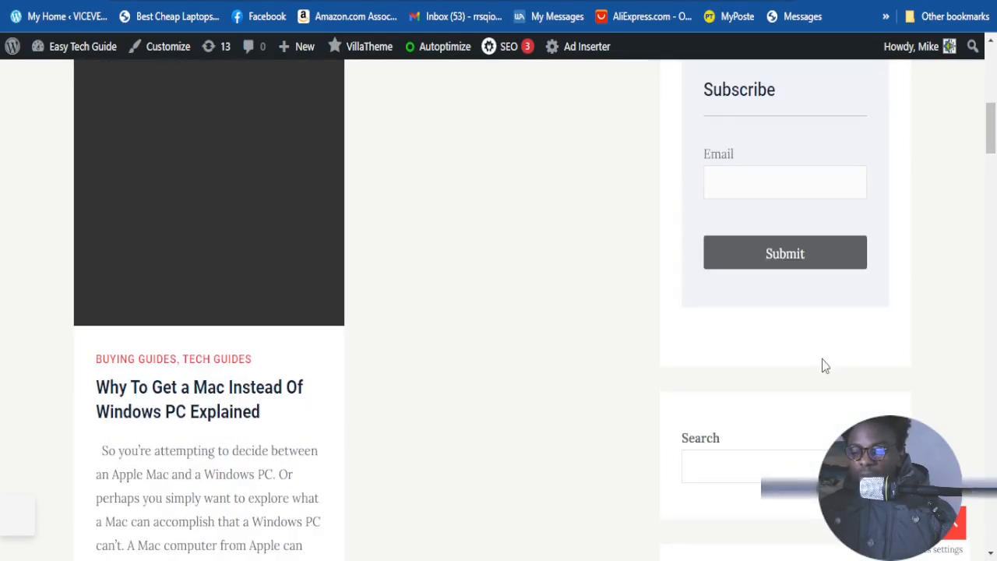
pyautogui.scroll(2, 779, 327)
pyautogui.scroll(-2, 802, 405)
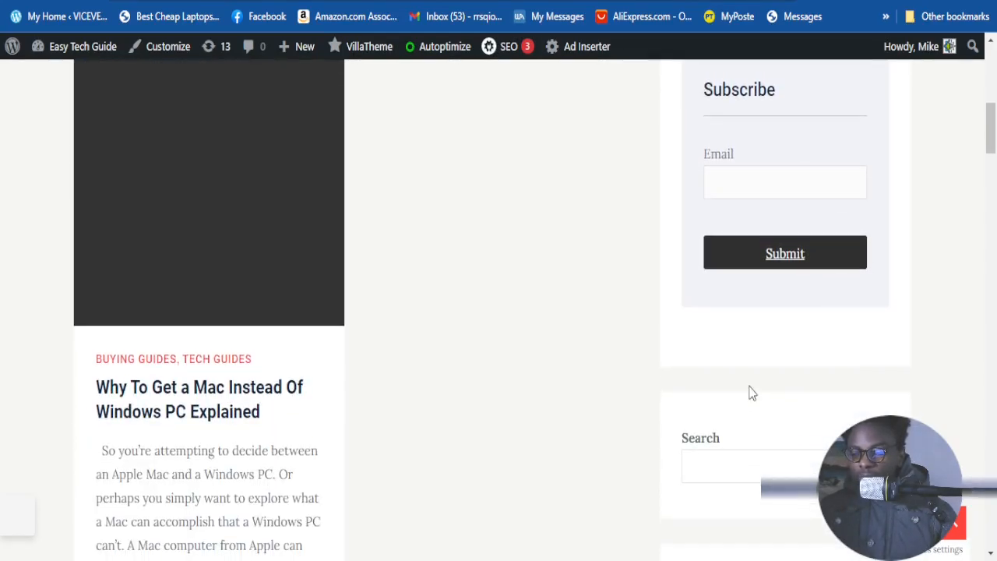
# - Check the Blogs page's sidebar sections and post list for ad spots down to the footer, and return to the header
pyautogui.scroll(-3, 752, 394)
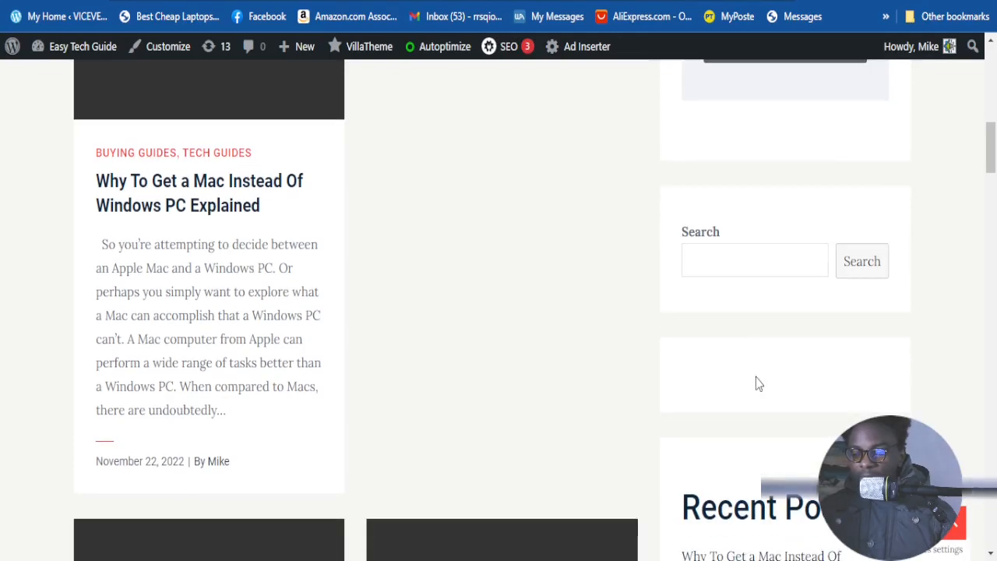
pyautogui.scroll(3, 740, 343)
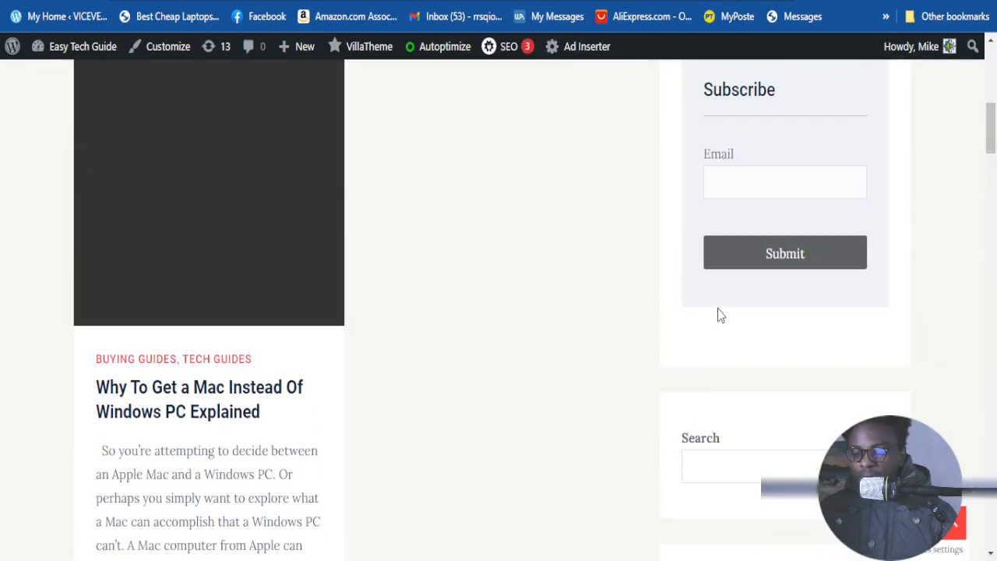
pyautogui.scroll(-2, 817, 358)
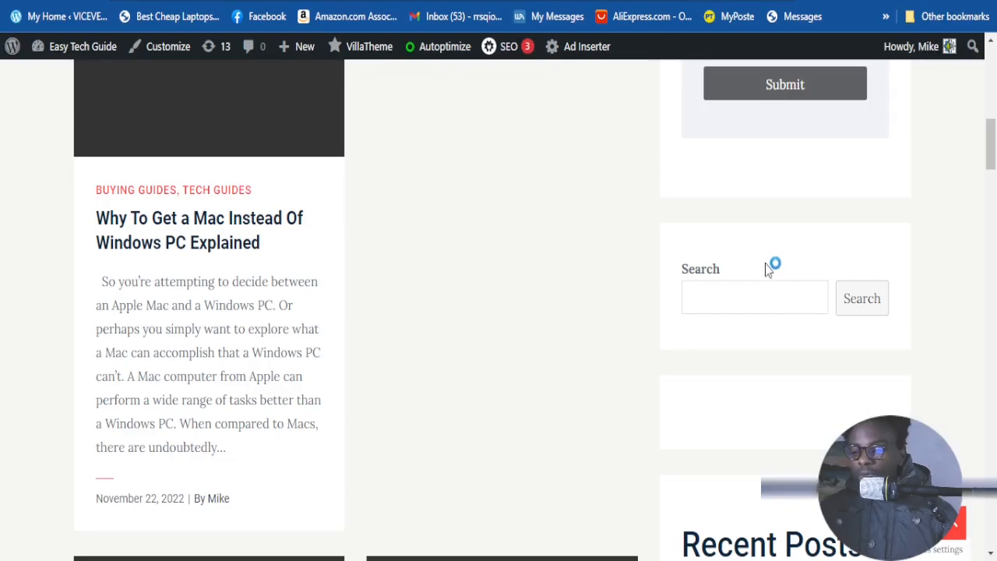
pyautogui.scroll(-4, 838, 265)
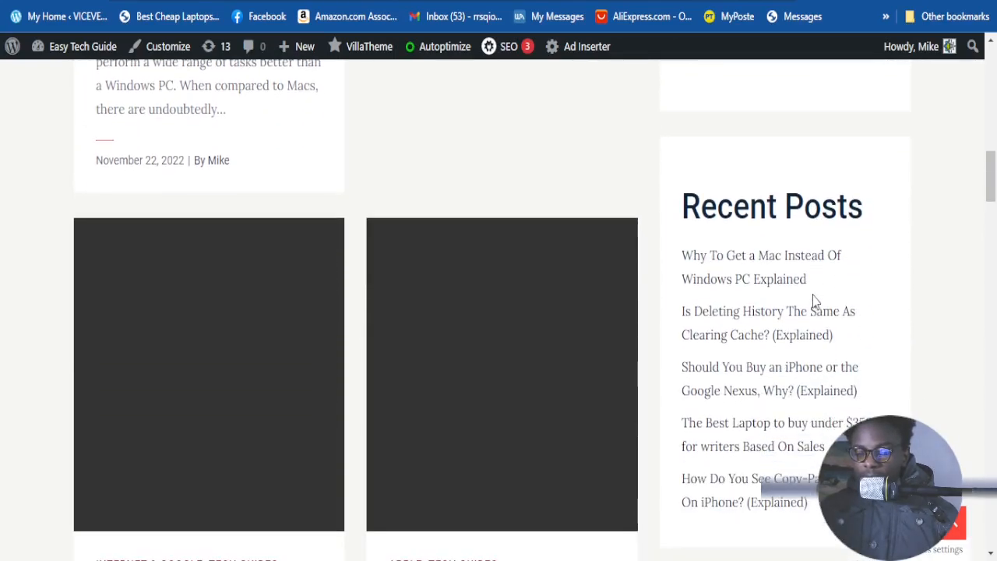
pyautogui.scroll(-11, 813, 296)
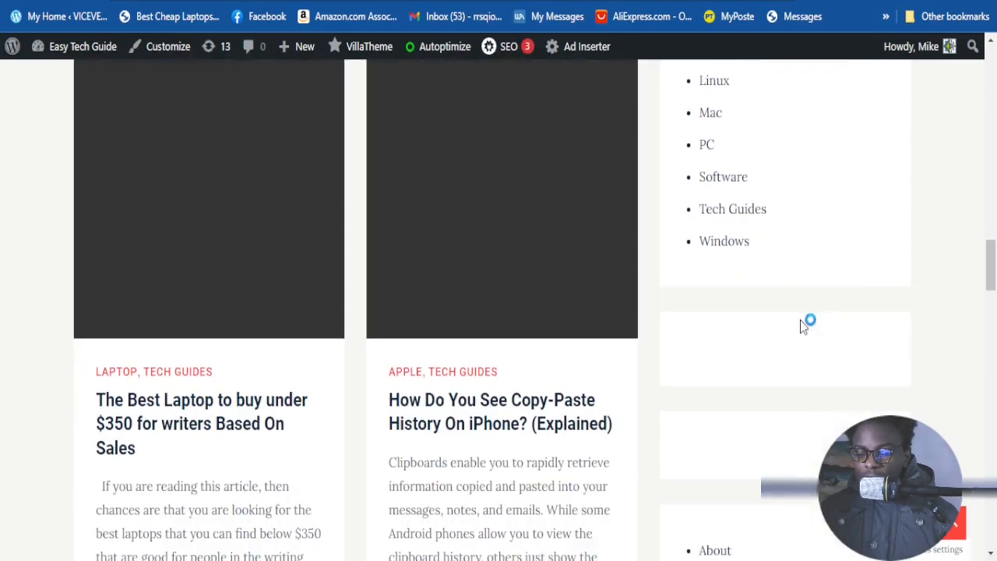
pyautogui.scroll(1, 771, 352)
pyautogui.scroll(8, 765, 352)
pyautogui.moveTo(991, 195); pyautogui.dragTo(991, 545)
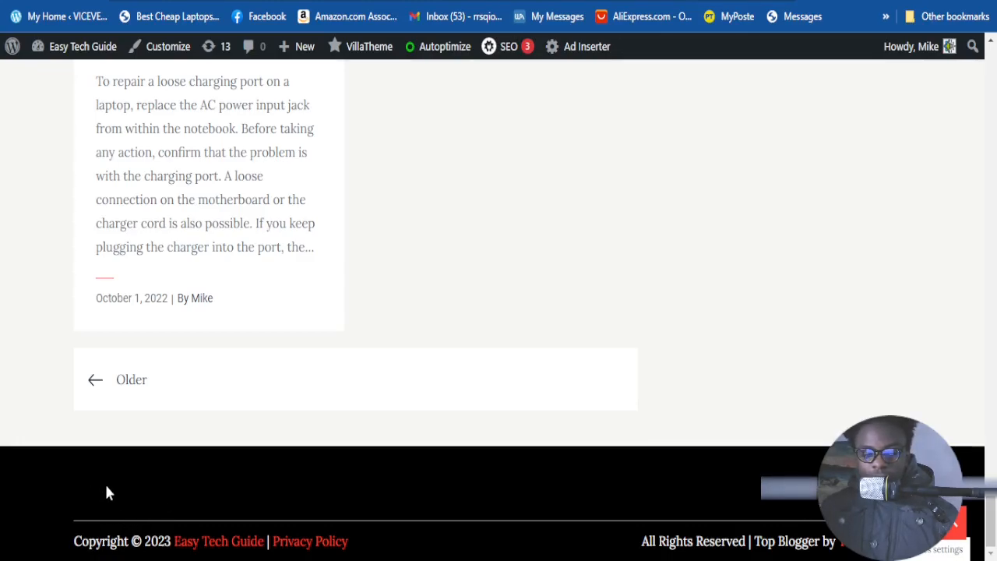
pyautogui.moveTo(994, 535); pyautogui.dragTo(995, 87)
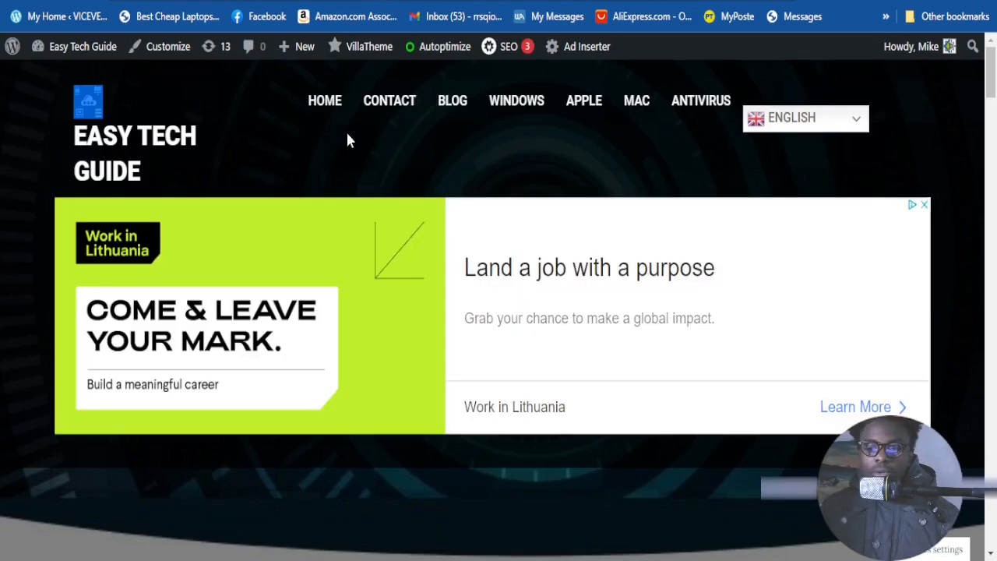
# - Examine the banner ad under the site's navigation menu and the space between it and the first post
pyautogui.scroll(-1, 438, 249)
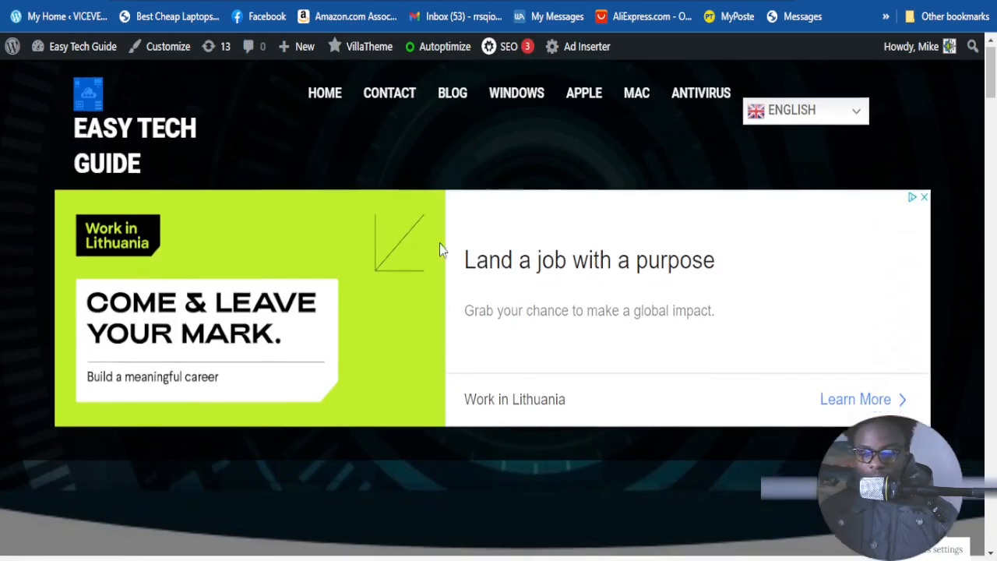
pyautogui.scroll(-3, 585, 225)
pyautogui.scroll(3, 585, 225)
pyautogui.scroll(-4, 618, 220)
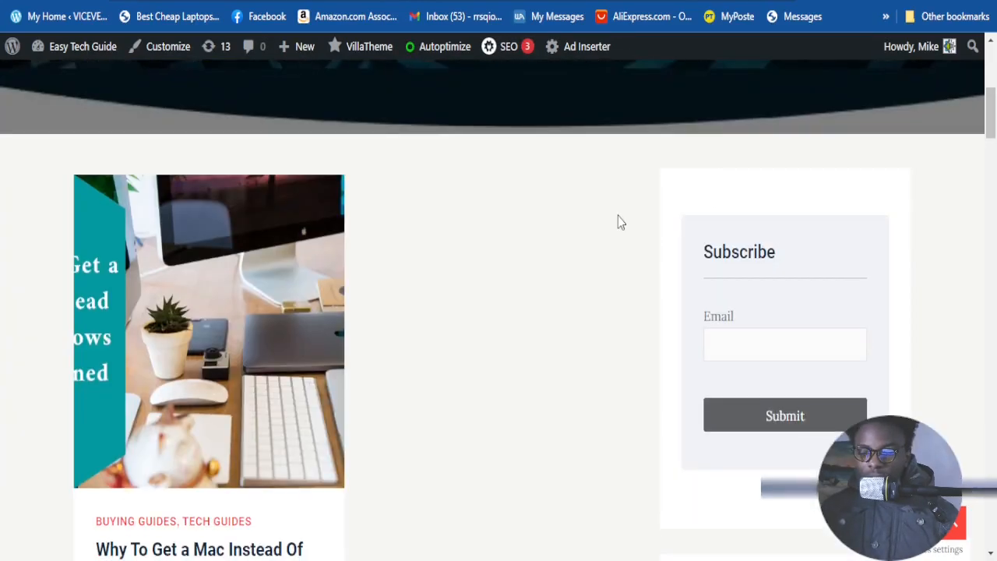
pyautogui.scroll(-1, 619, 220)
pyautogui.scroll(5, 624, 228)
pyautogui.scroll(-2, 621, 227)
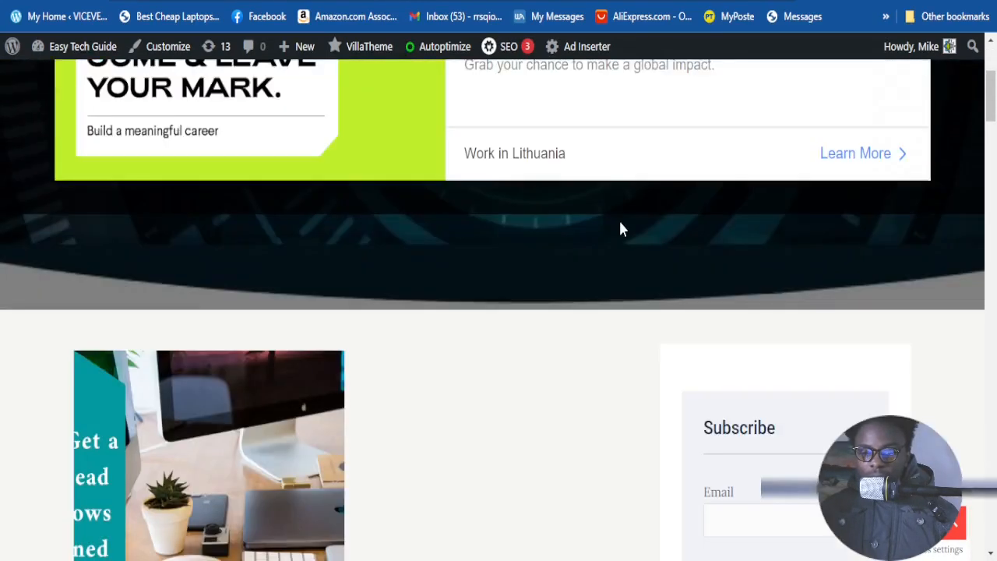
# - Inspect the loaded post listing and the sidebar from the Search box to the page links for further ads
pyautogui.scroll(-8, 681, 240)
pyautogui.scroll(6, 711, 247)
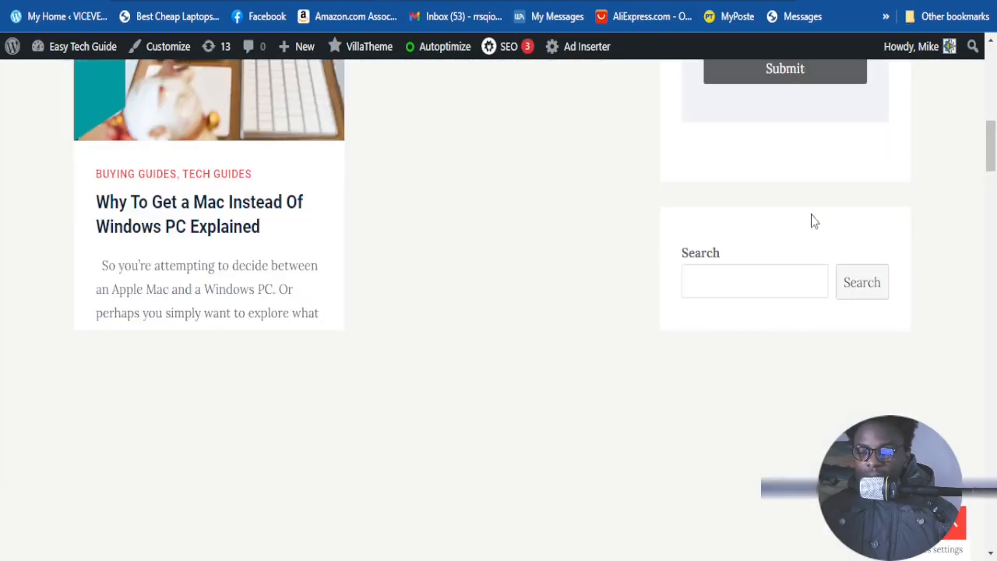
pyautogui.scroll(-2, 830, 319)
pyautogui.scroll(5, 888, 312)
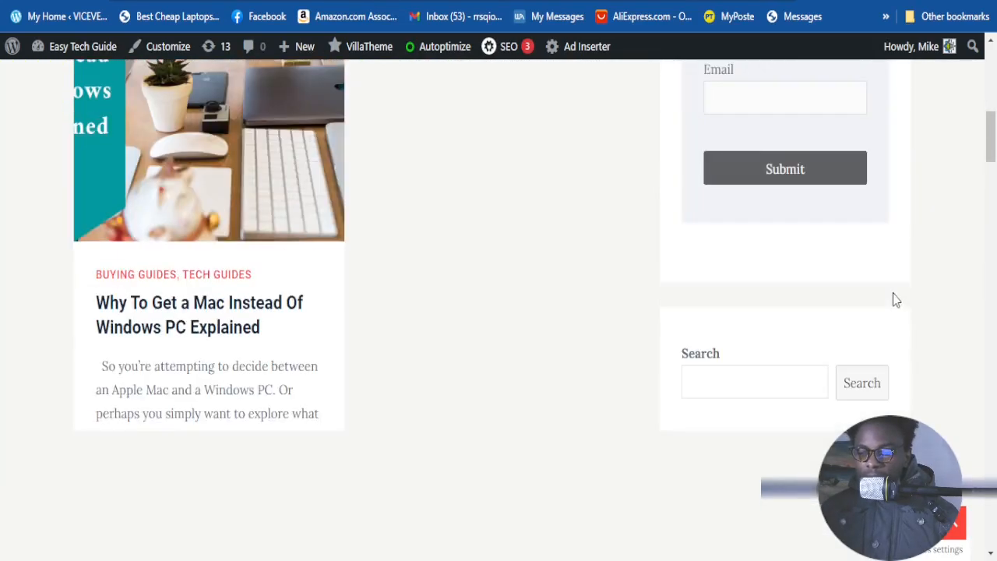
pyautogui.scroll(-7, 893, 300)
pyautogui.scroll(-12, 894, 302)
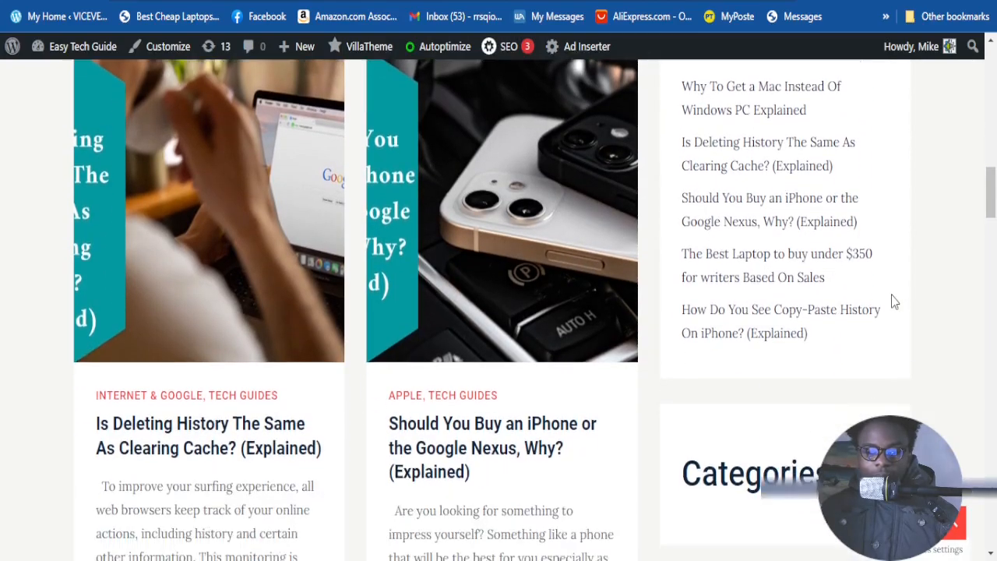
pyautogui.scroll(-2, 894, 303)
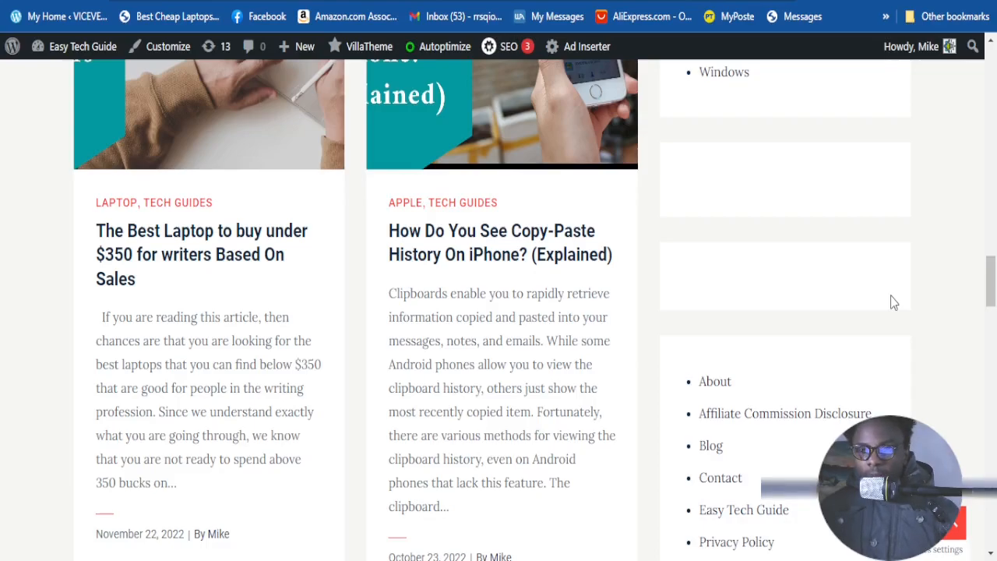
pyautogui.scroll(-1, 893, 302)
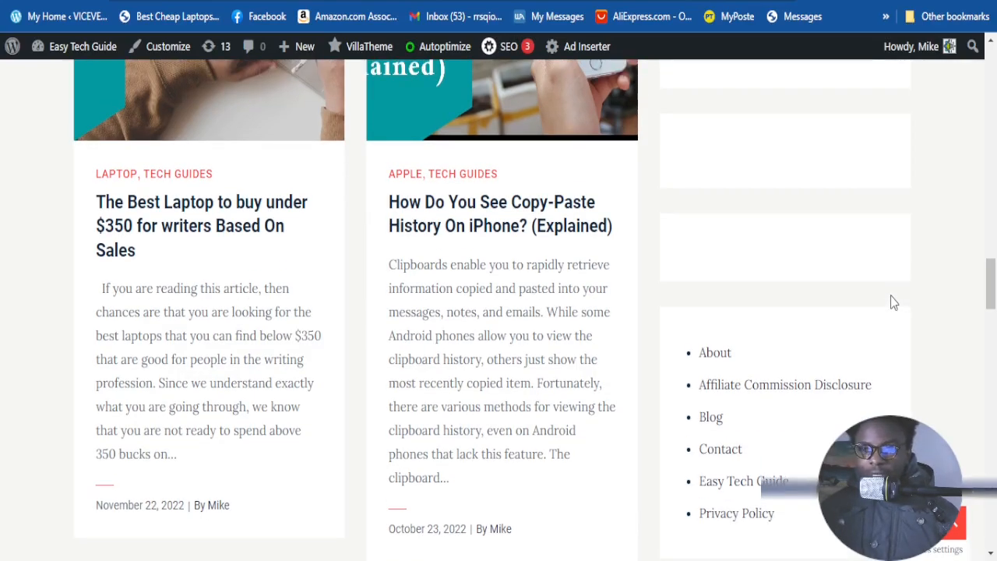